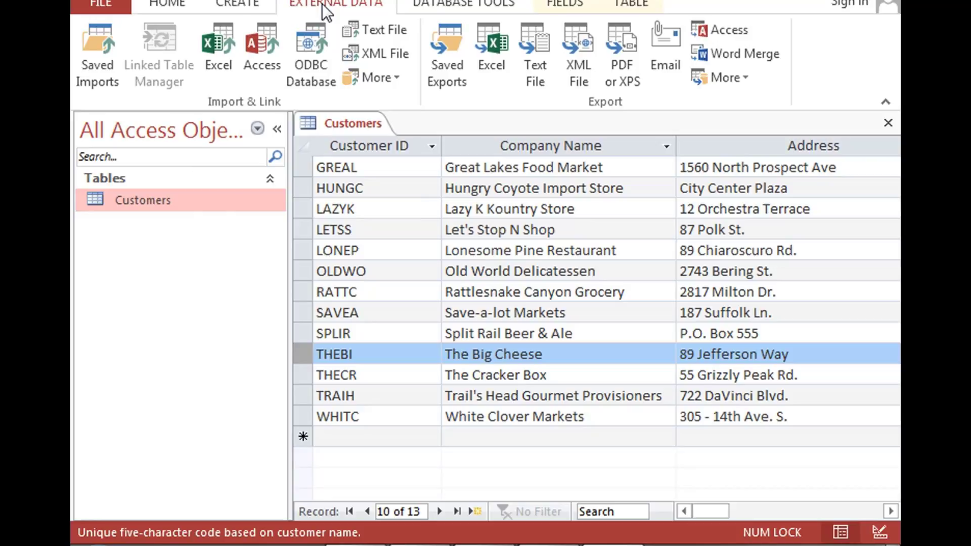
Create a new table in design view and add an OrderID field with the AutoNumber data type
left_click(221, 7)
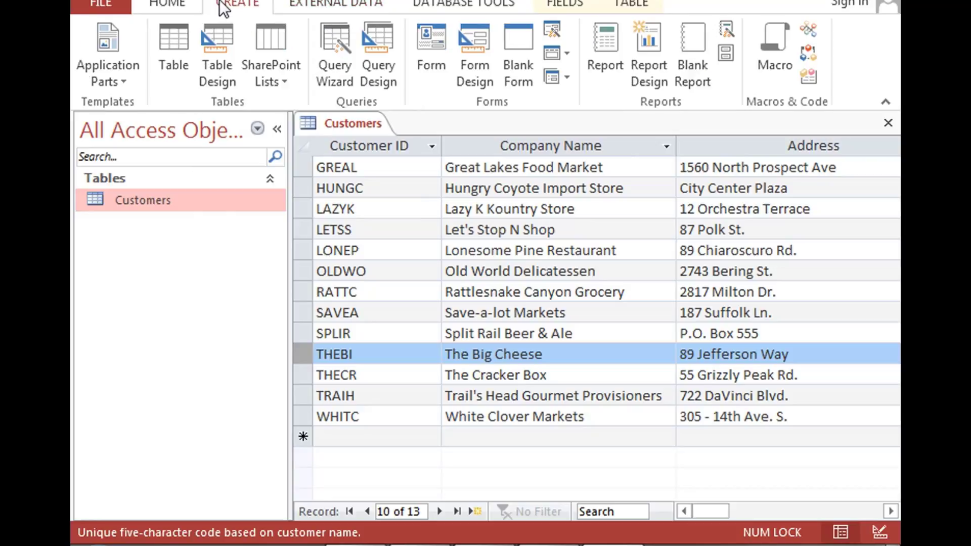
left_click(217, 68)
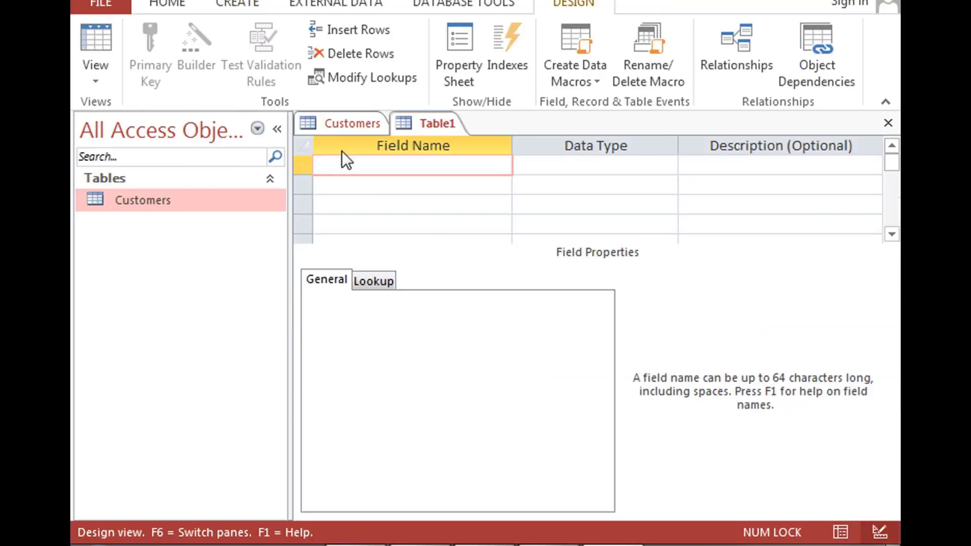
type("O")
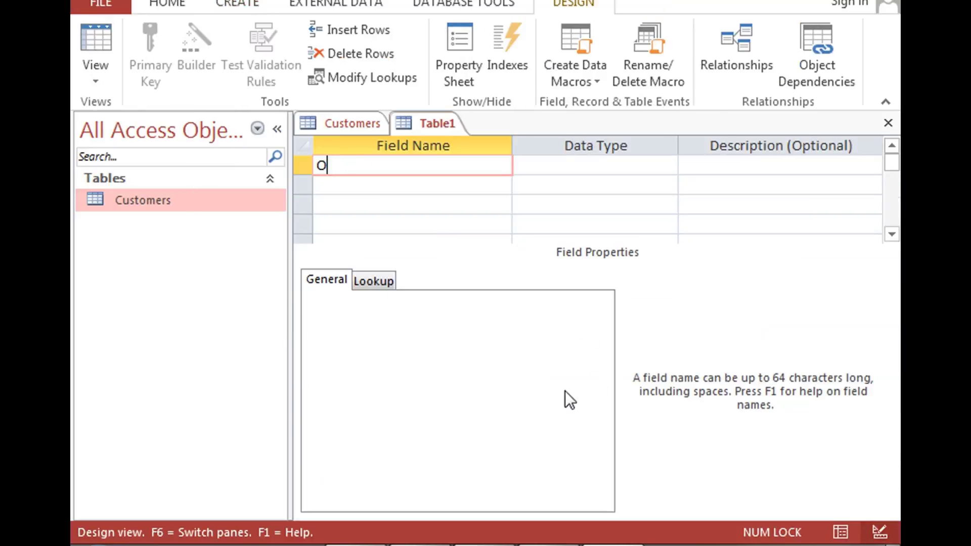
type("rderID")
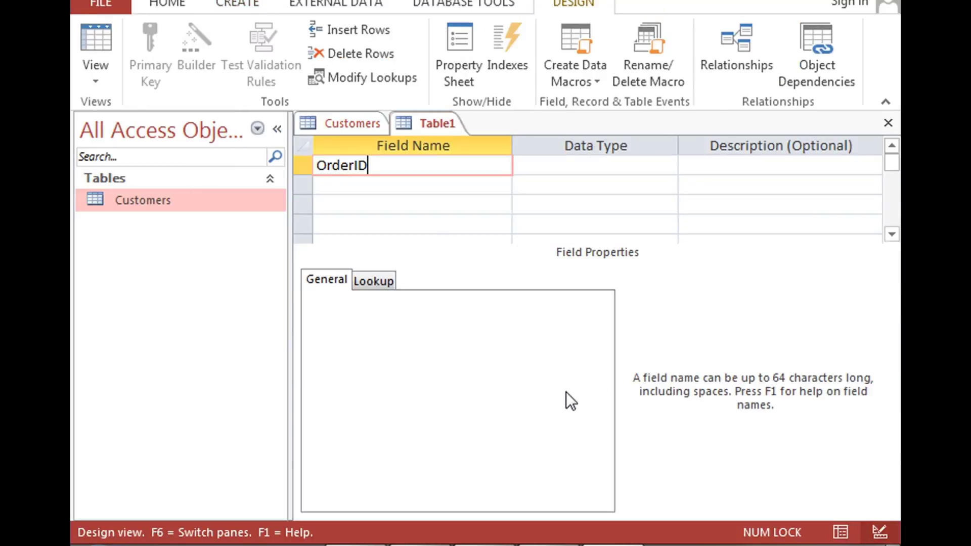
key("Tab")
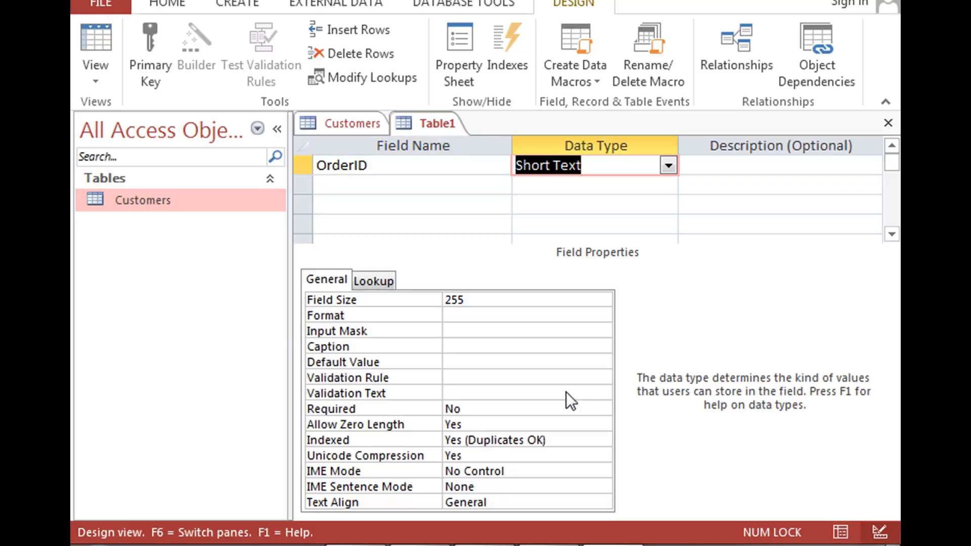
type("AutoNumber")
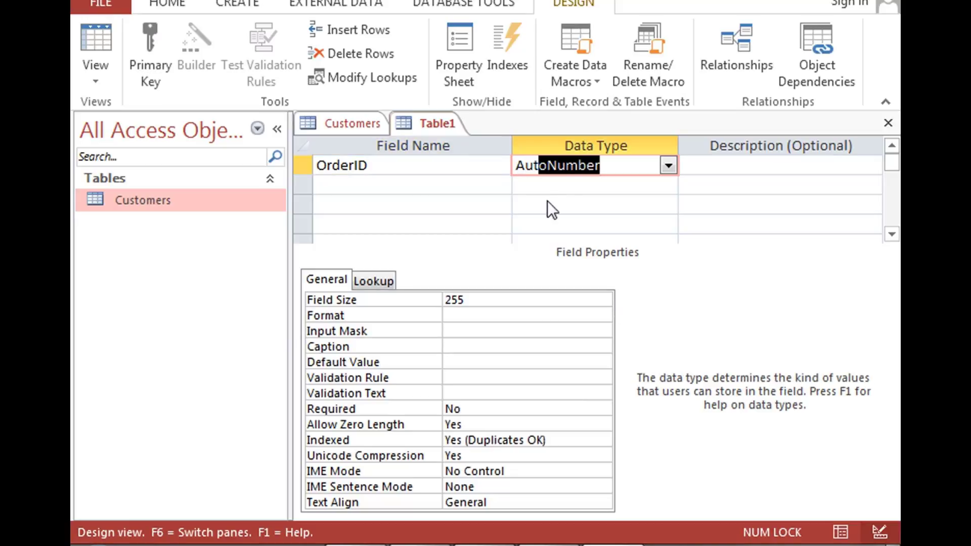
Add a Product field as Short Text and an OrderDate field as Date/Time to the new table
left_click(372, 183)
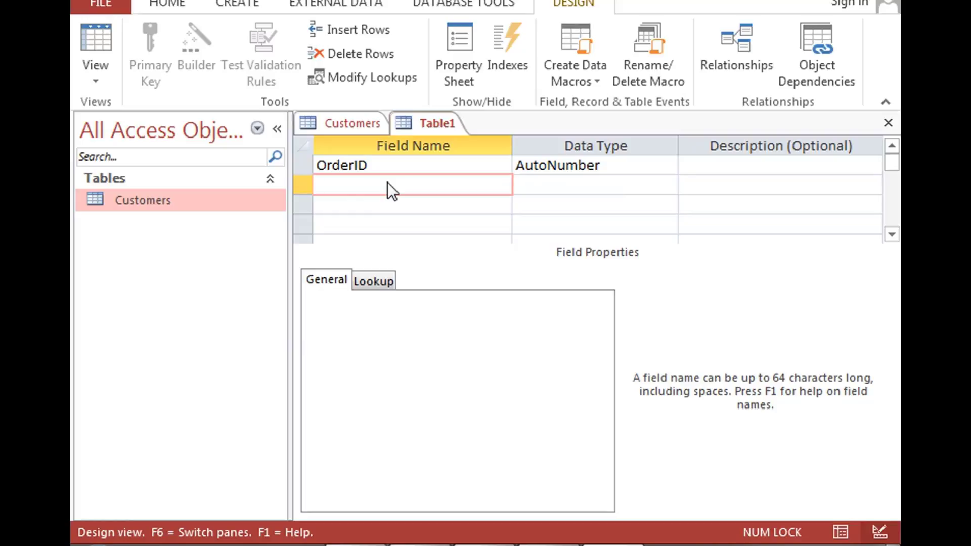
type("Product")
key("Tab")
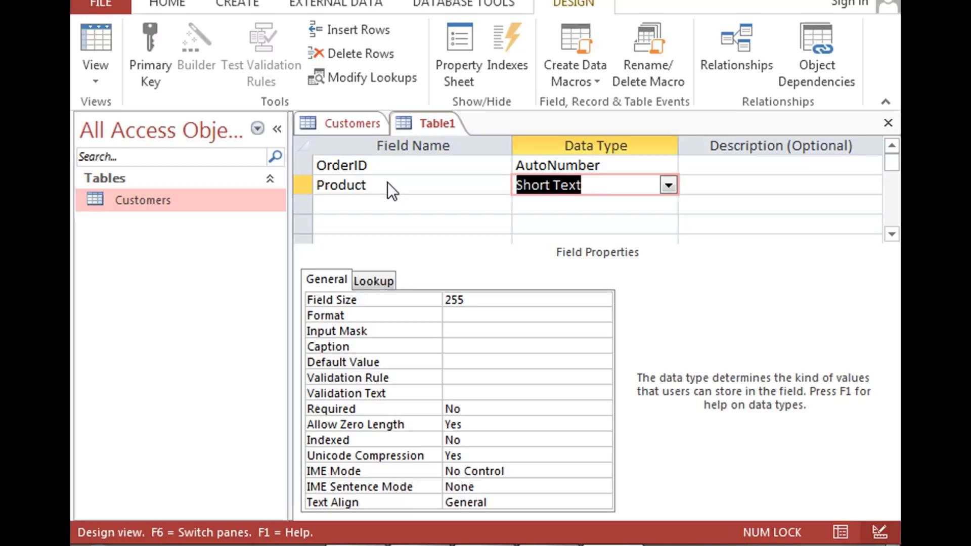
left_click(385, 213)
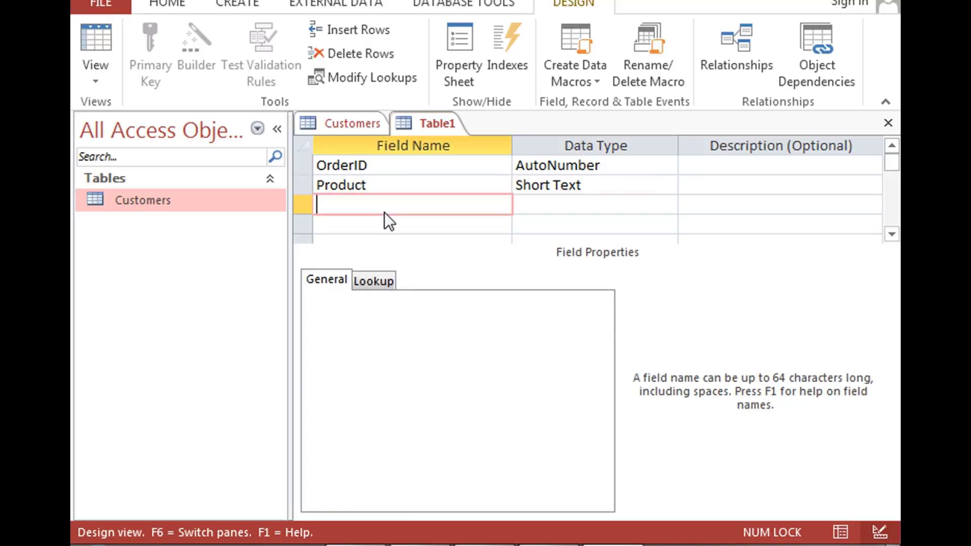
type("OrderDate")
key("Tab")
type("date")
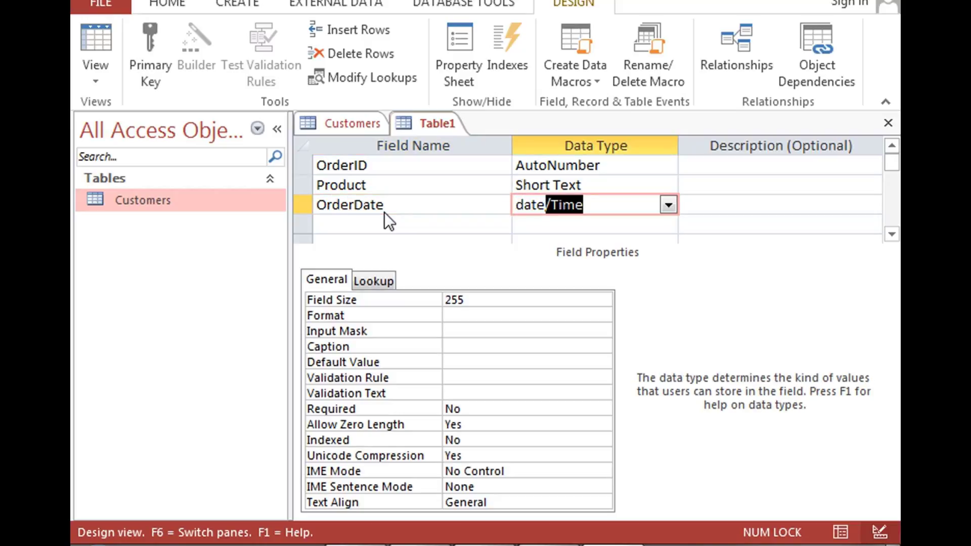
Review the data types assigned to the Product, OrderDate and OrderID fields and the data type choices offered
left_click(579, 182)
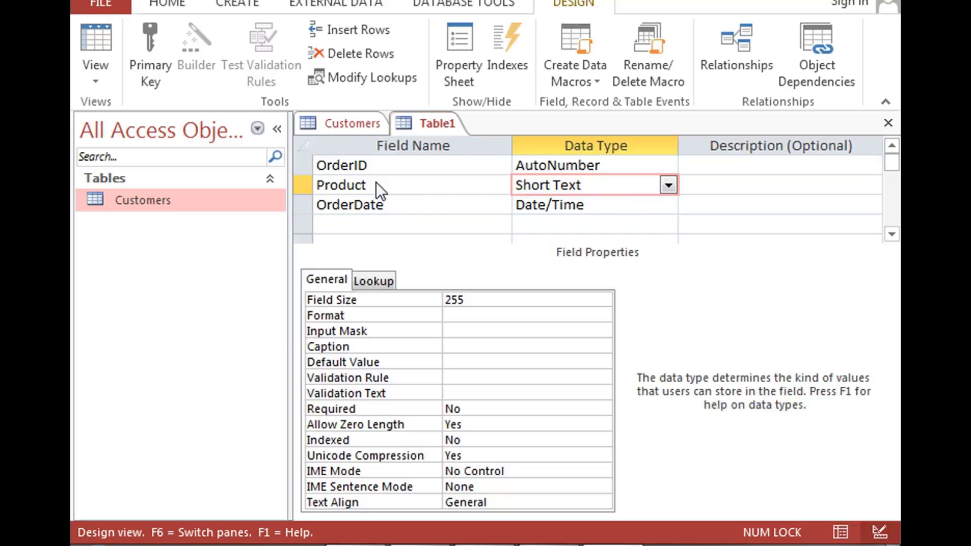
left_click(299, 209)
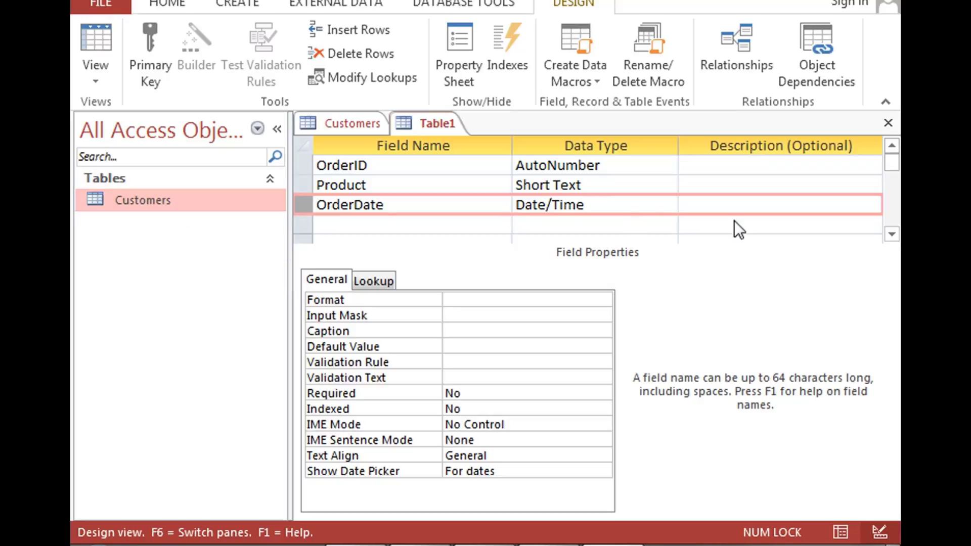
left_click(640, 204)
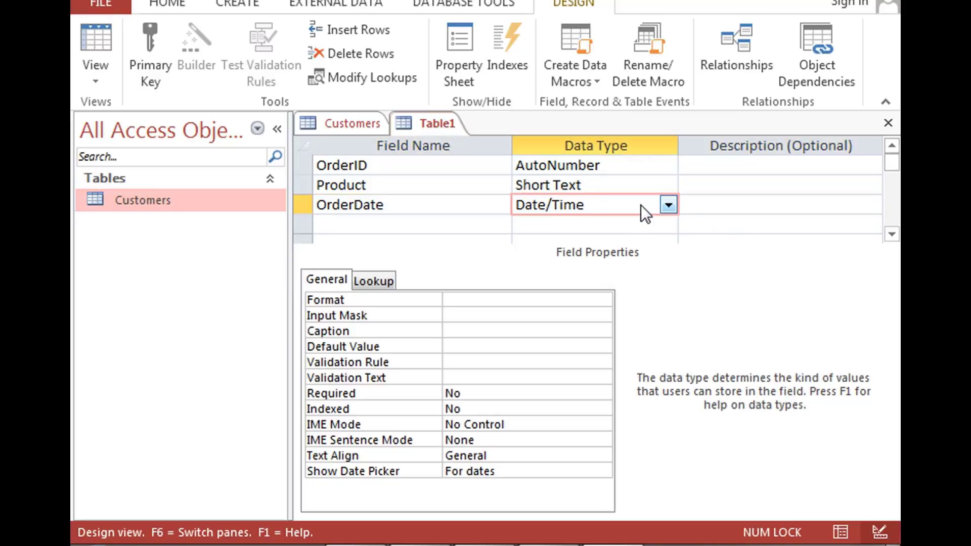
left_click(668, 204)
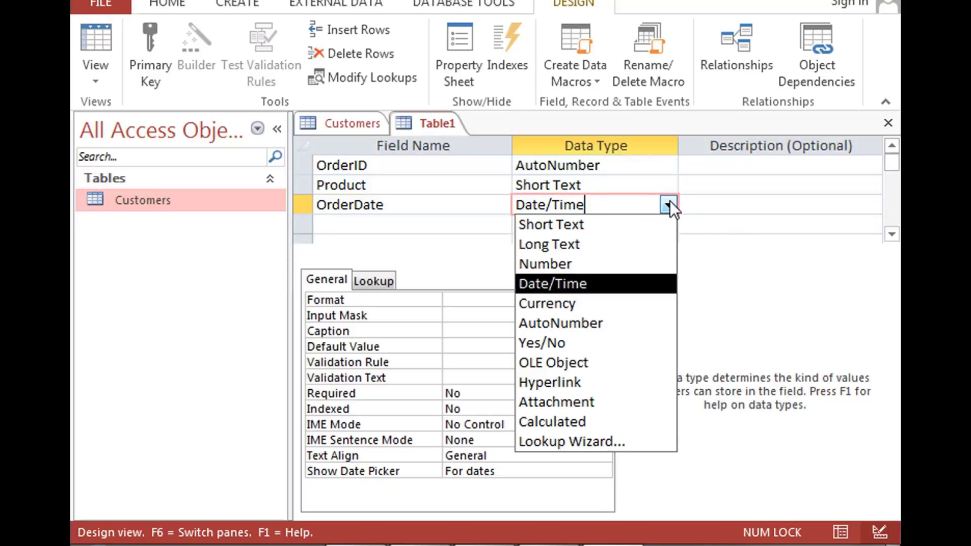
left_click(298, 165)
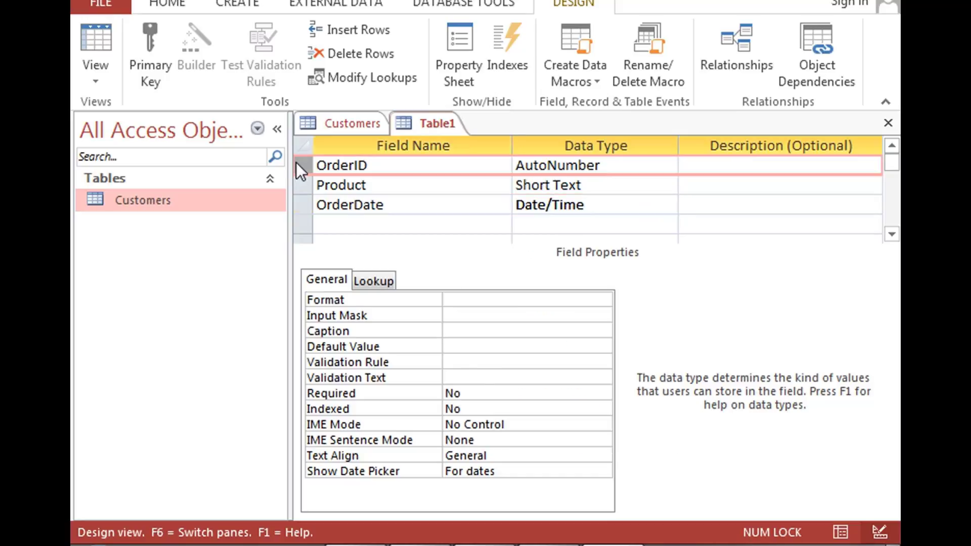
left_click(668, 165)
left_click(668, 166)
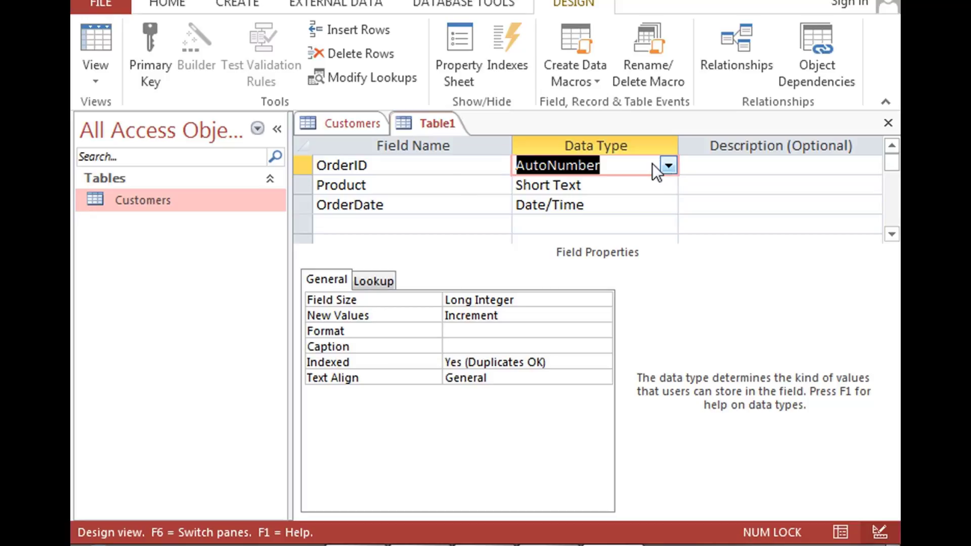
left_click(652, 162)
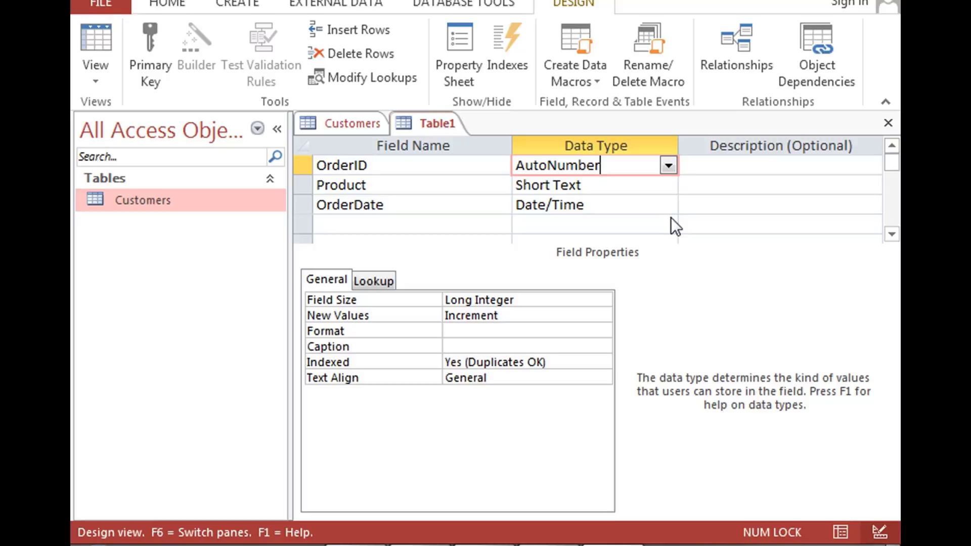
left_click(305, 166)
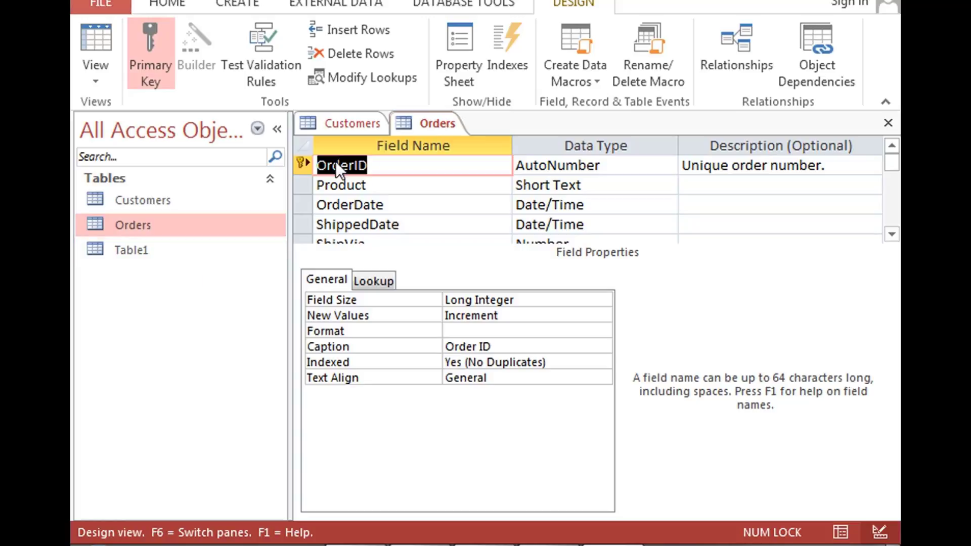
Examine the fields of the Orders table design from OrderID through OrderTotal, with their data types and field properties
left_click(449, 179)
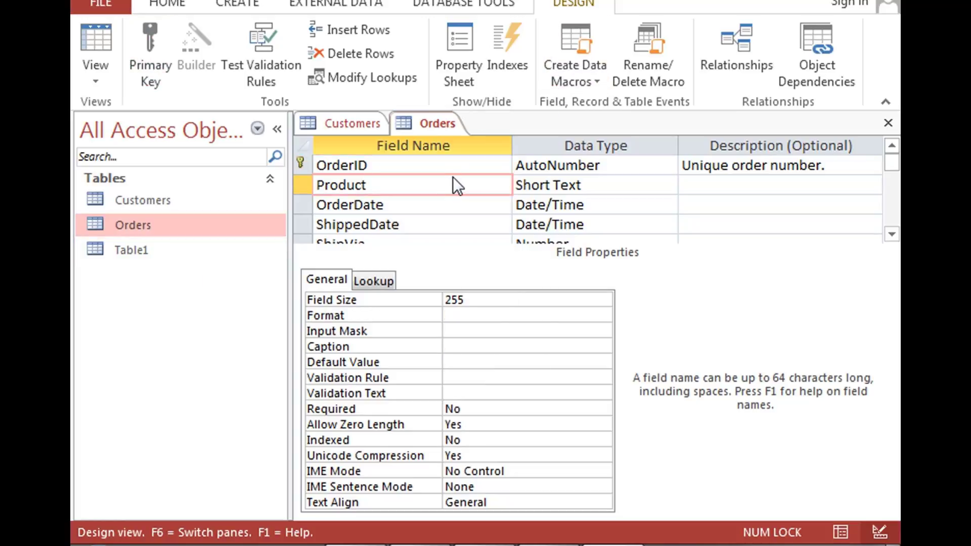
key("Up")
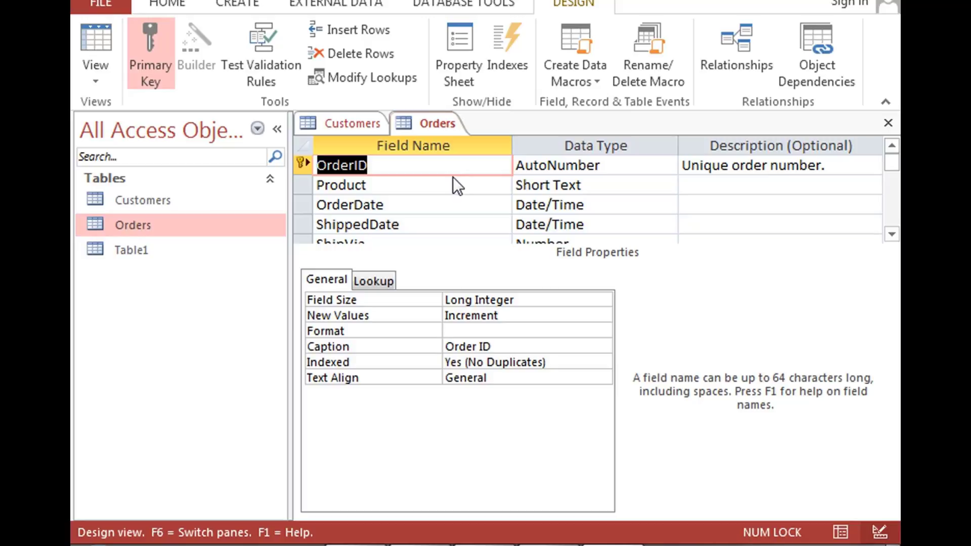
key("Down")
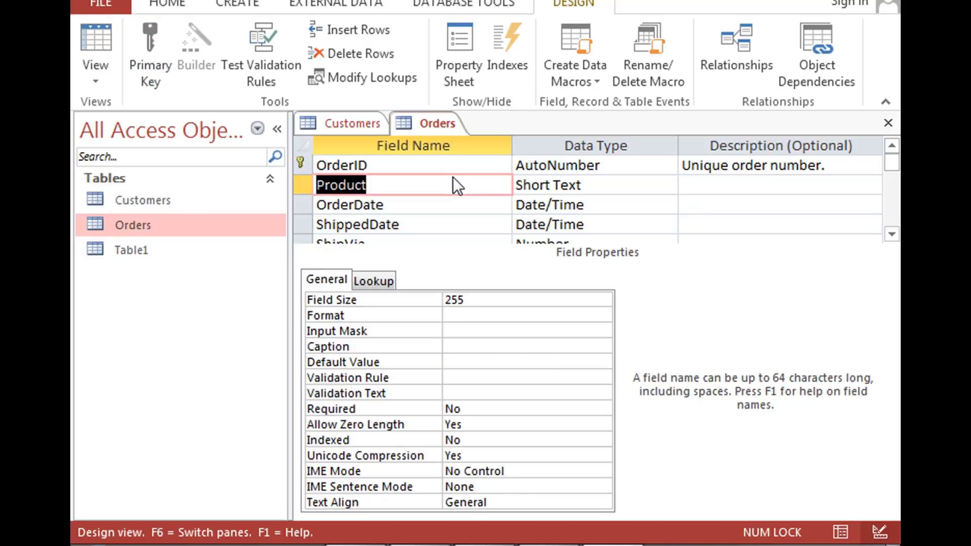
key("Down")
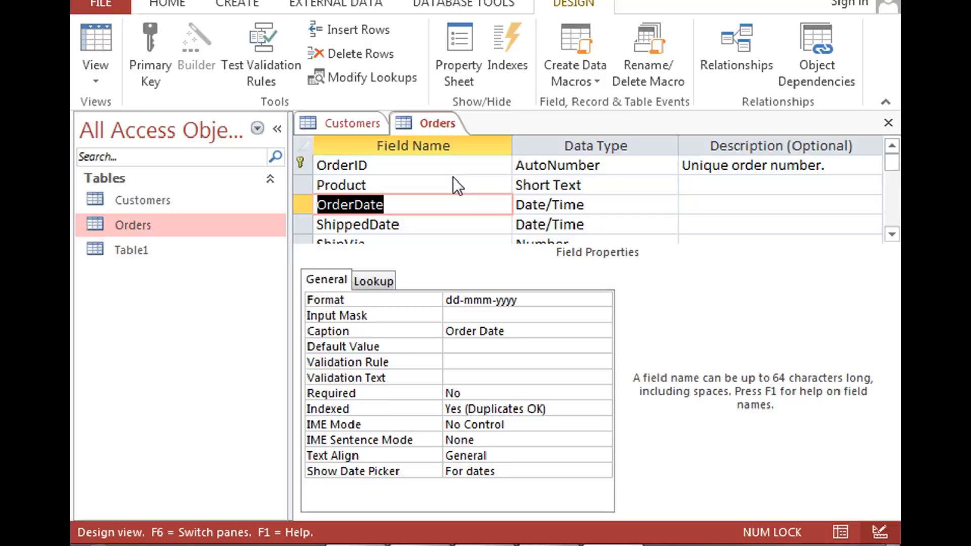
key("Tab")
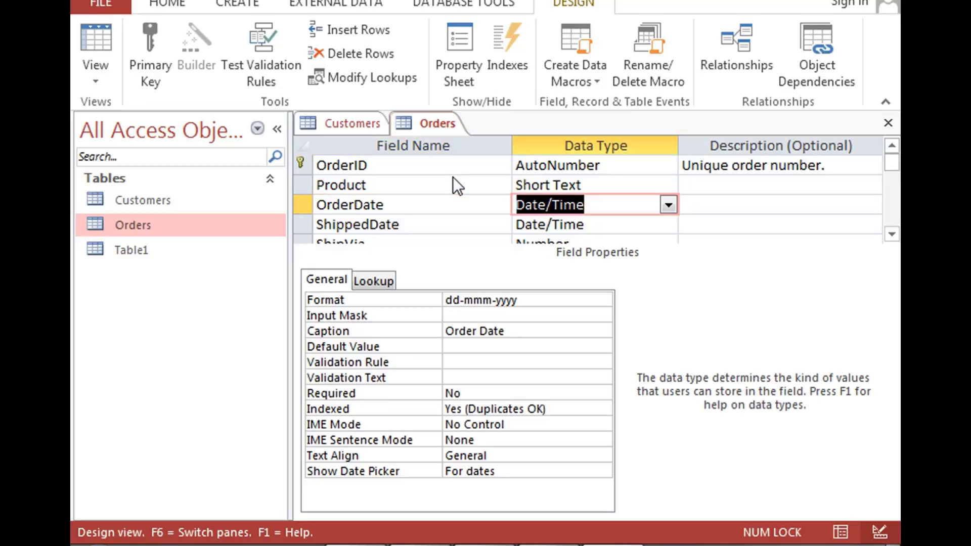
key("Down")
key("shift+Tab")
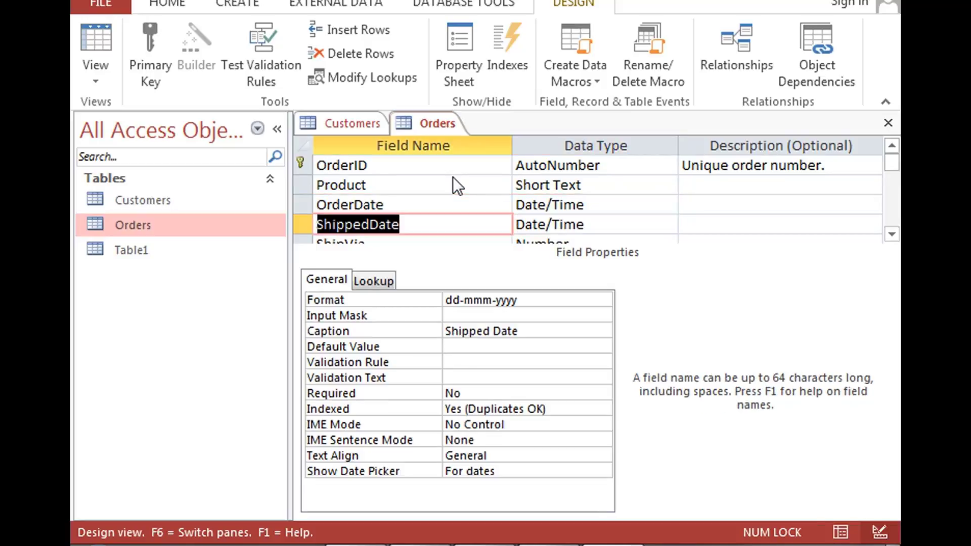
key("Down")
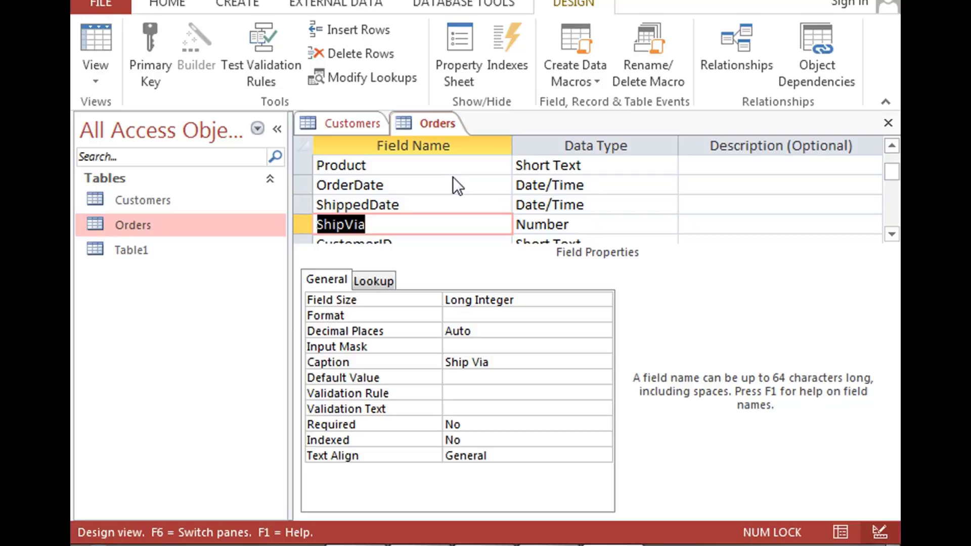
key("Down")
key("Up")
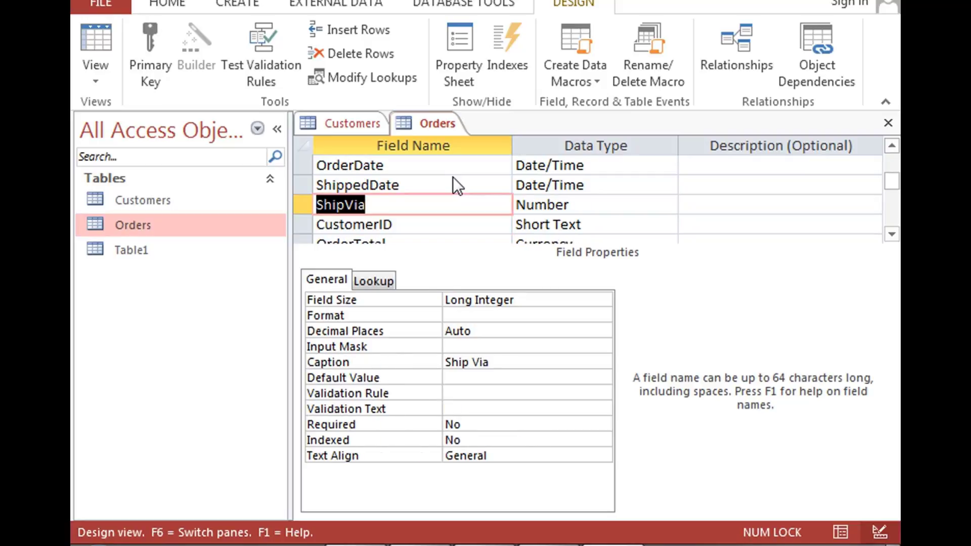
key("Down")
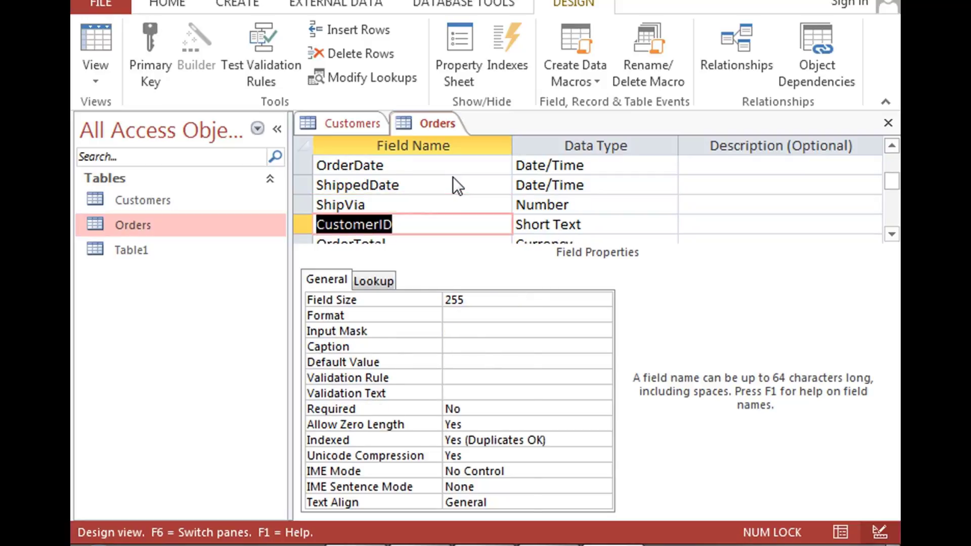
key("Down")
key("Down")
key("Up")
key("Up")
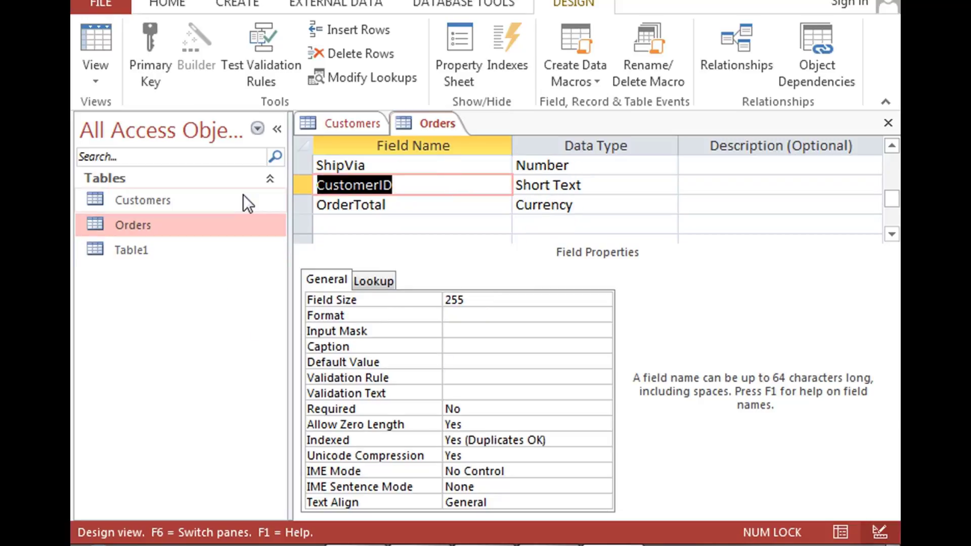
Compare the CustomerID field in the Orders table design with the Customer ID column in the Customers table
left_click(301, 185)
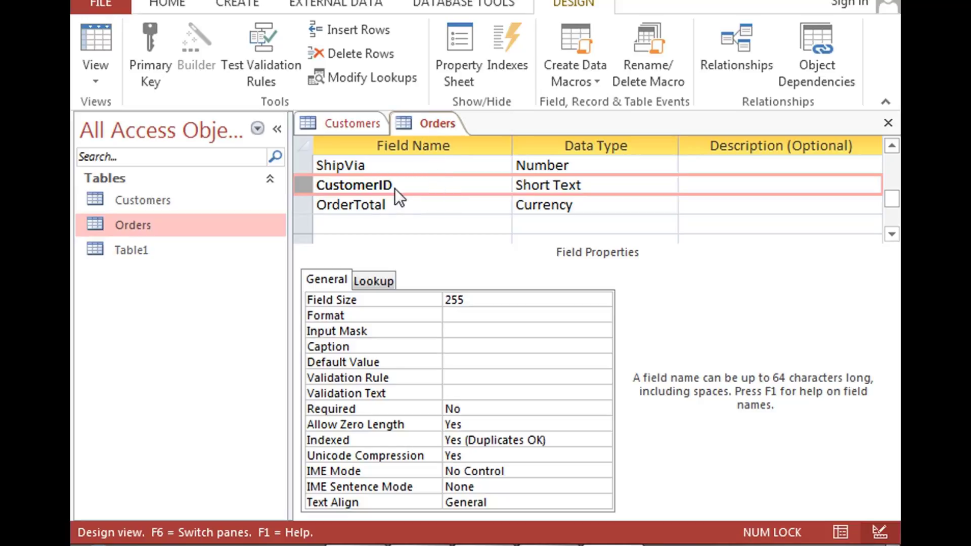
left_click_drag(395, 186, 356, 186)
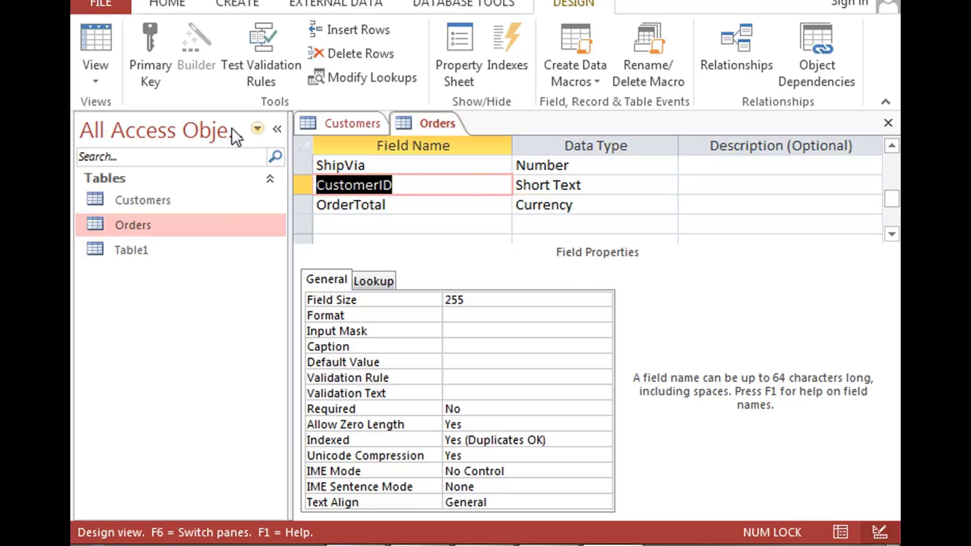
left_click(152, 200)
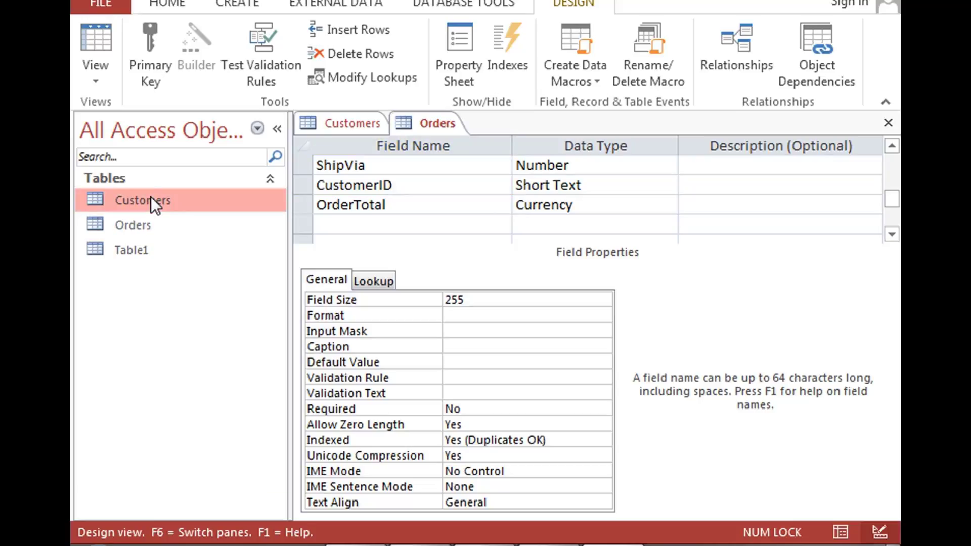
double_click(151, 197)
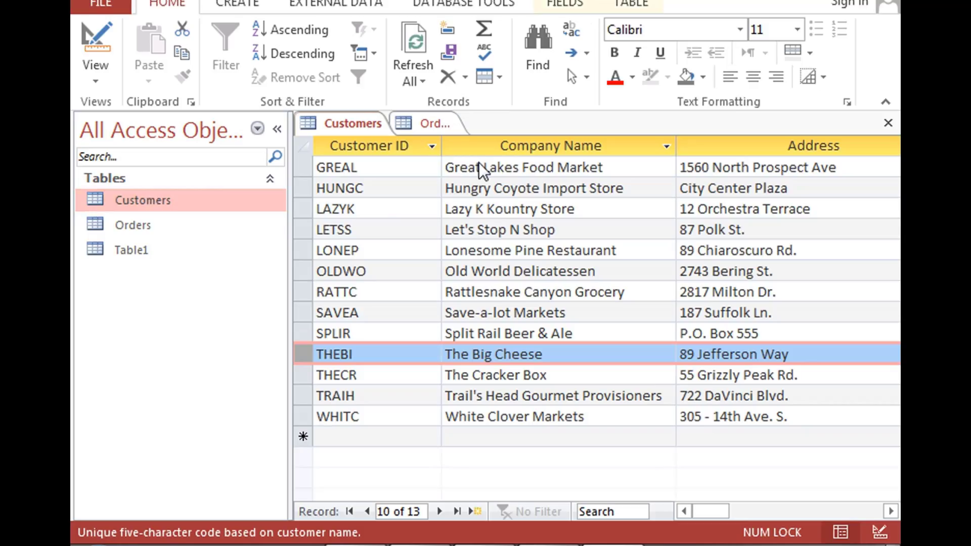
left_click(371, 142)
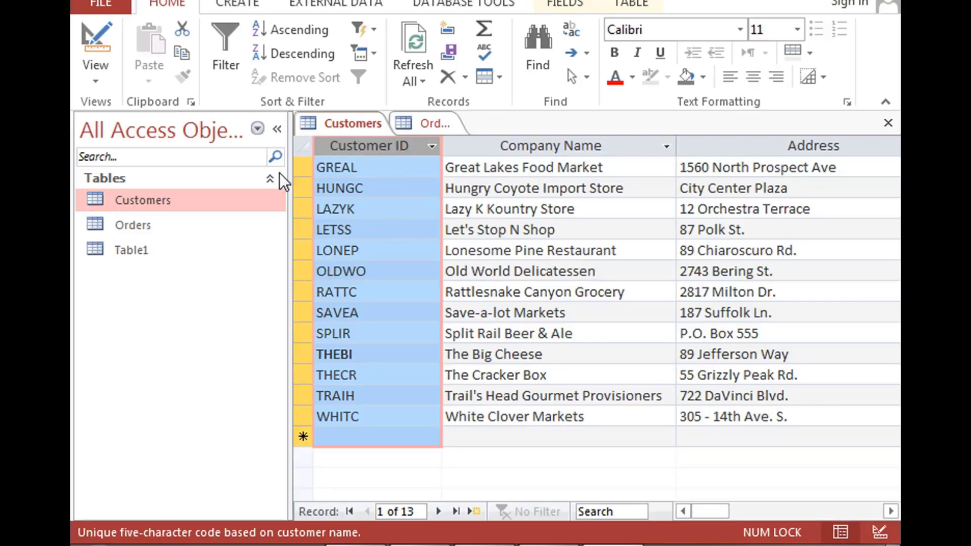
left_click(427, 123)
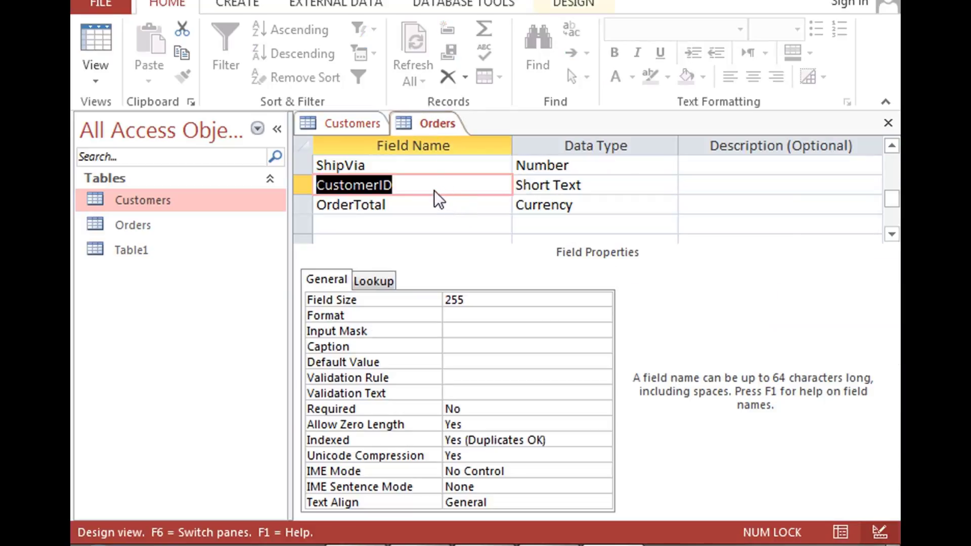
left_click(309, 185)
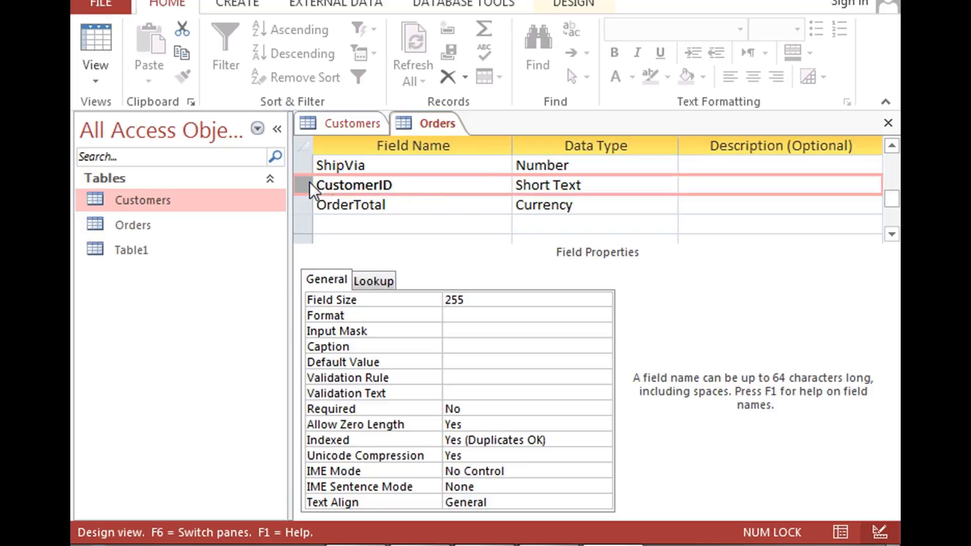
Check the CustomerID and OrderTotal data types, then show the Orders table in Datasheet View with the Order ID column fitted to its contents
left_click(527, 183)
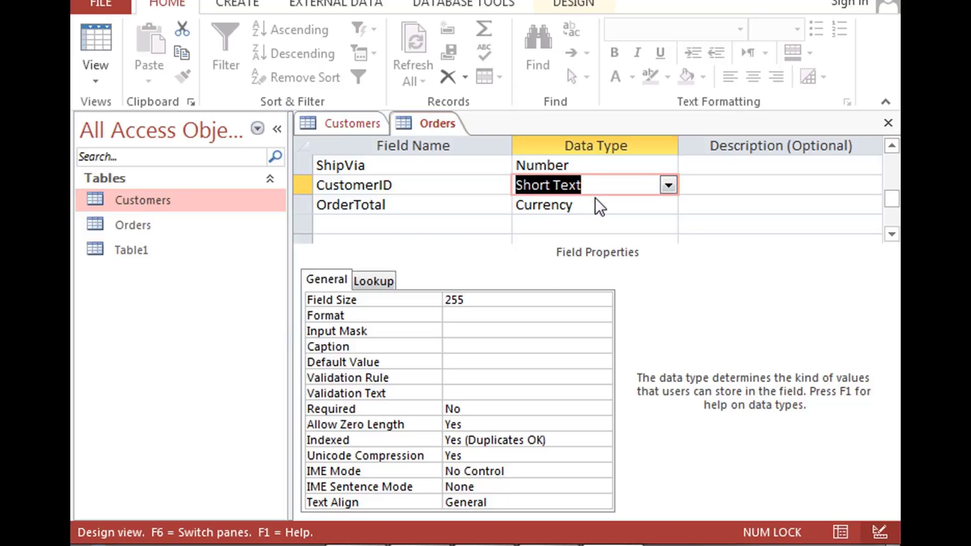
left_click(448, 206)
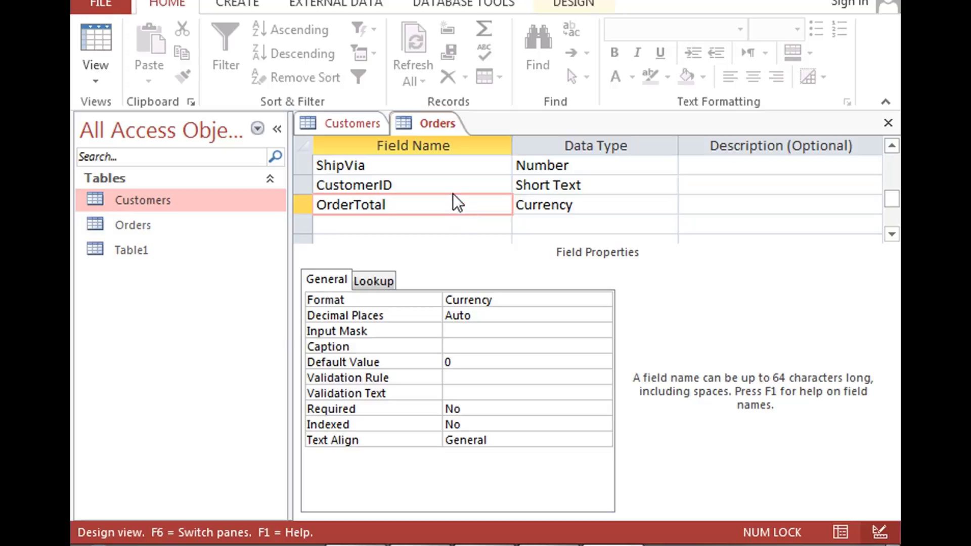
left_click(95, 83)
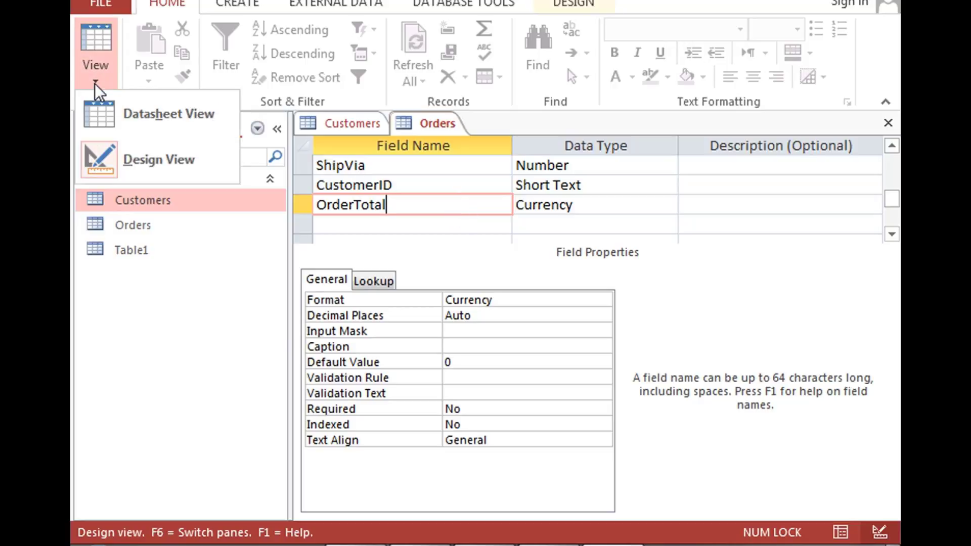
left_click(117, 112)
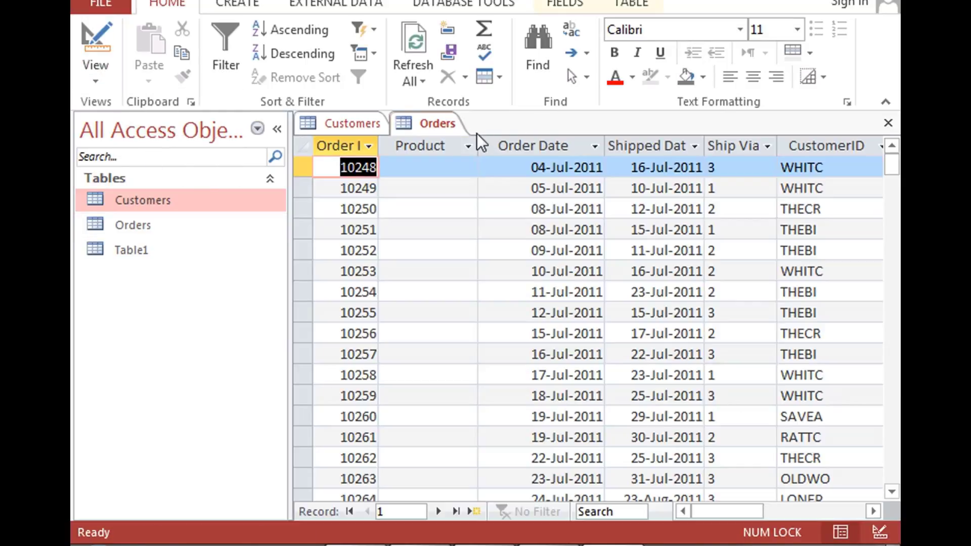
double_click(380, 143)
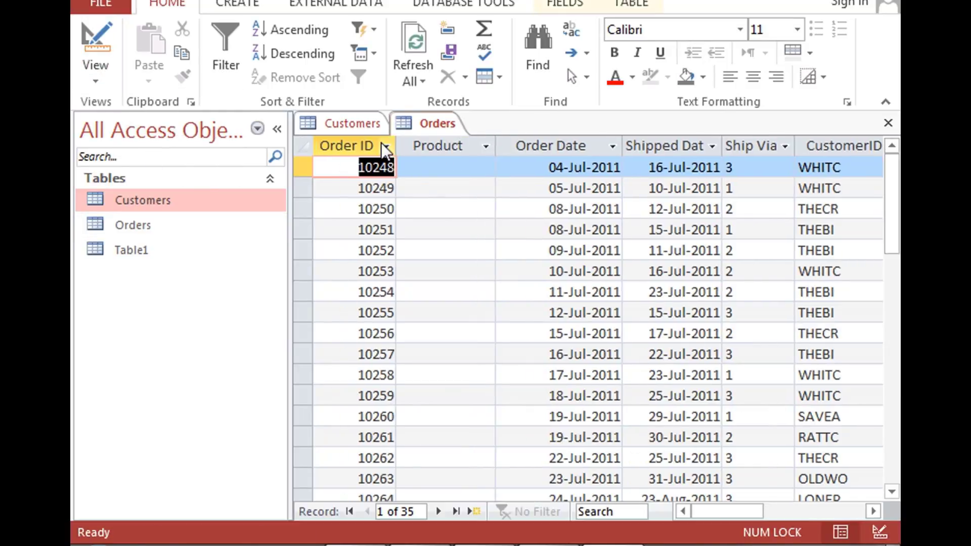
Review the columns of the Orders datasheet from Order ID through OrderTotal
left_click(341, 150)
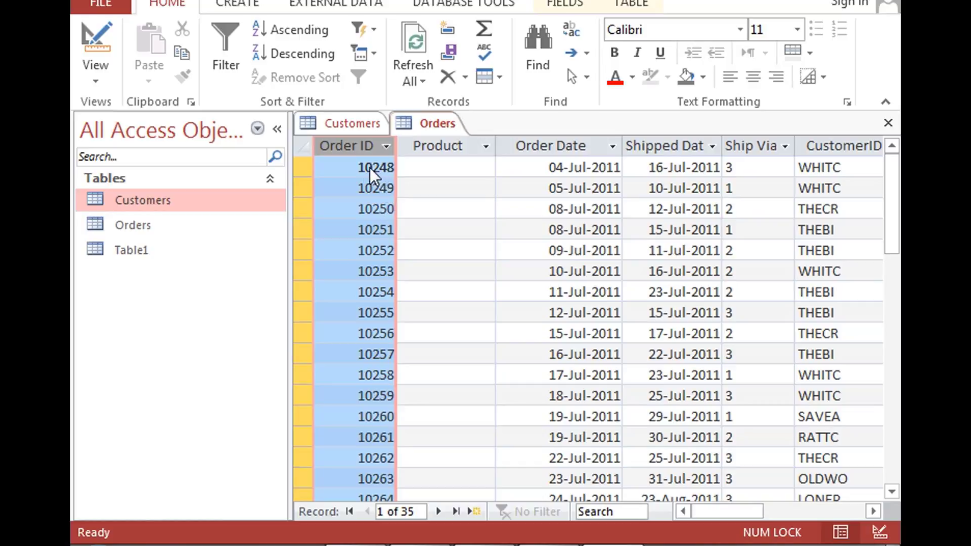
left_click(353, 167)
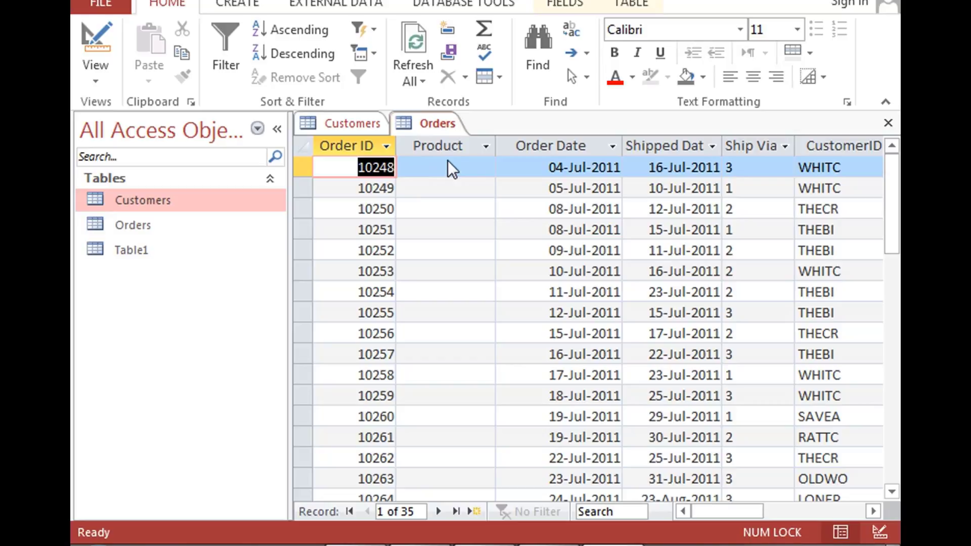
left_click(452, 144)
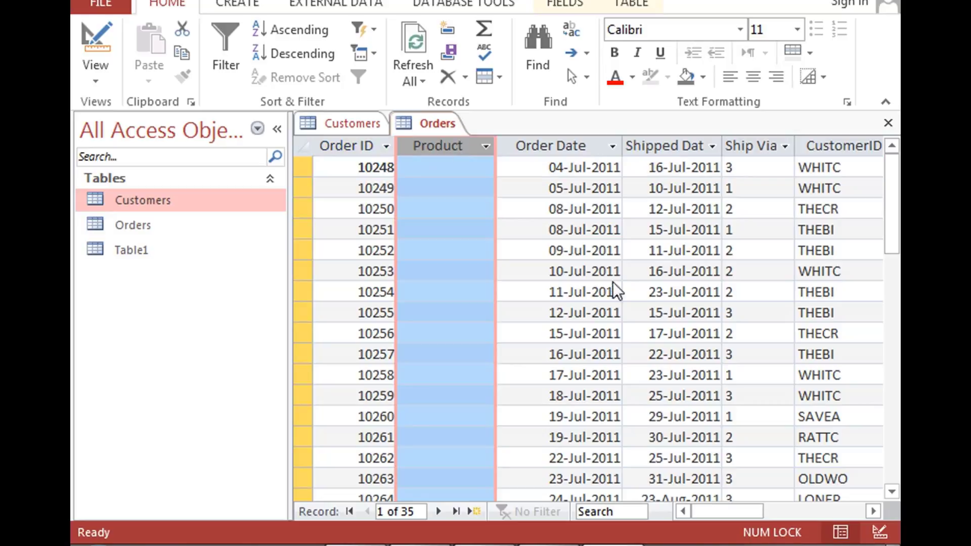
left_click(580, 146)
left_click(648, 146)
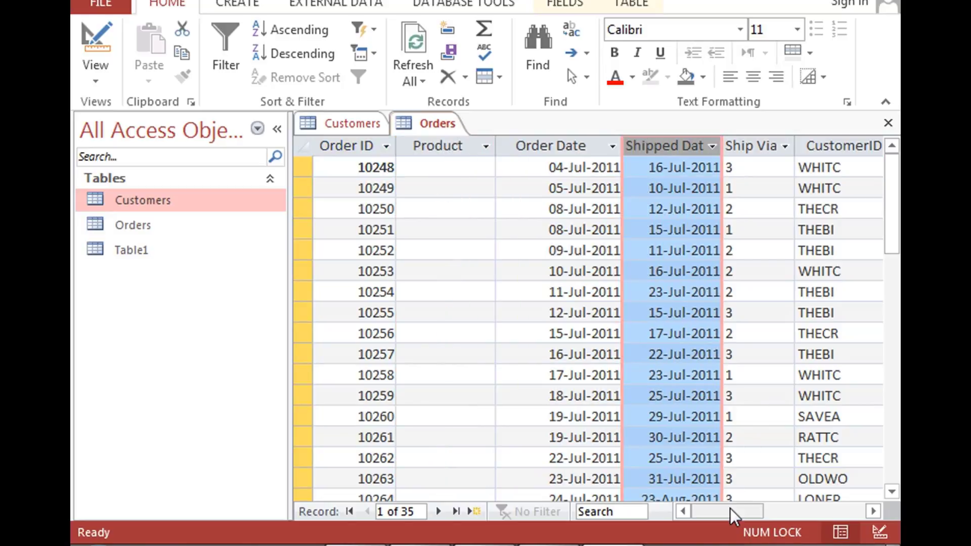
left_click_drag(730, 509, 783, 510)
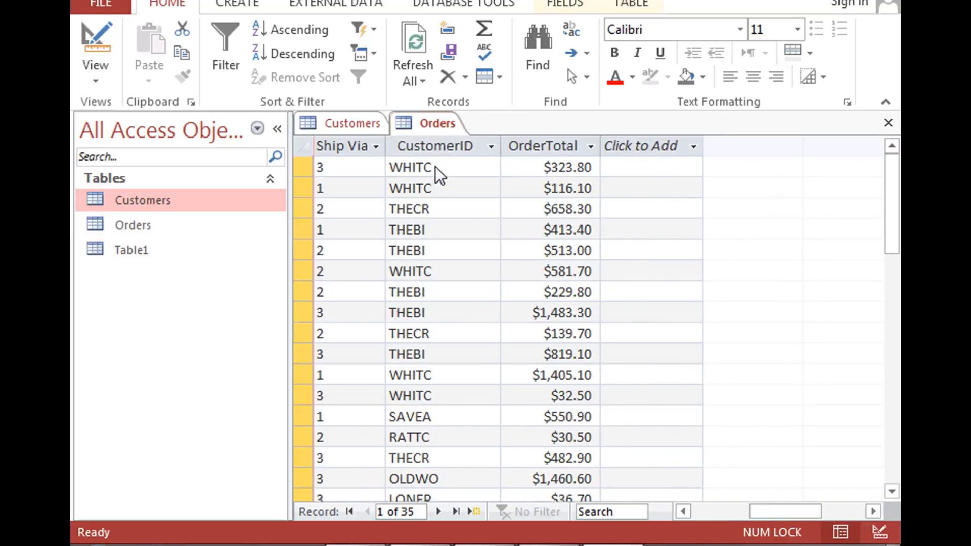
Compare the CustomerID code WHITC in the first order with the WHITC record in the Customers table
left_click_drag(435, 166, 392, 166)
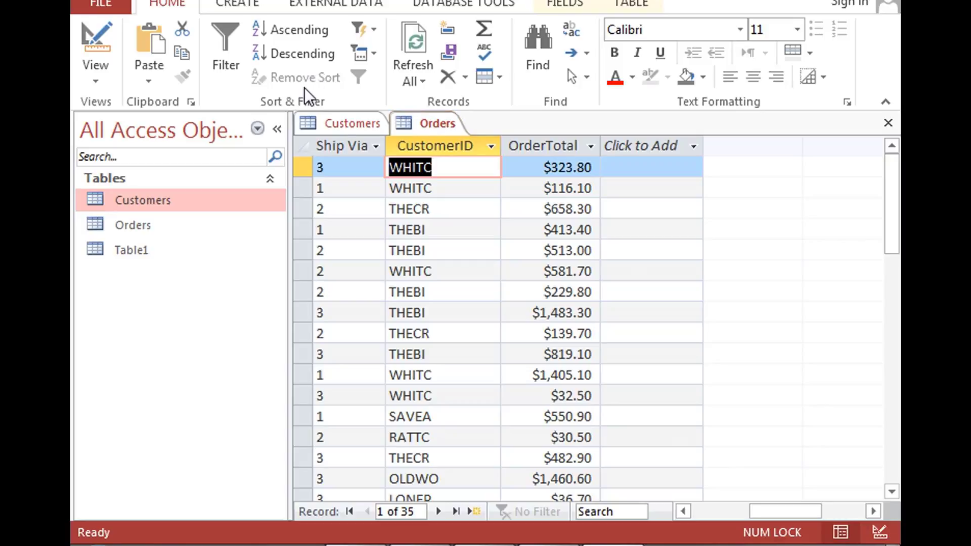
left_click(339, 117)
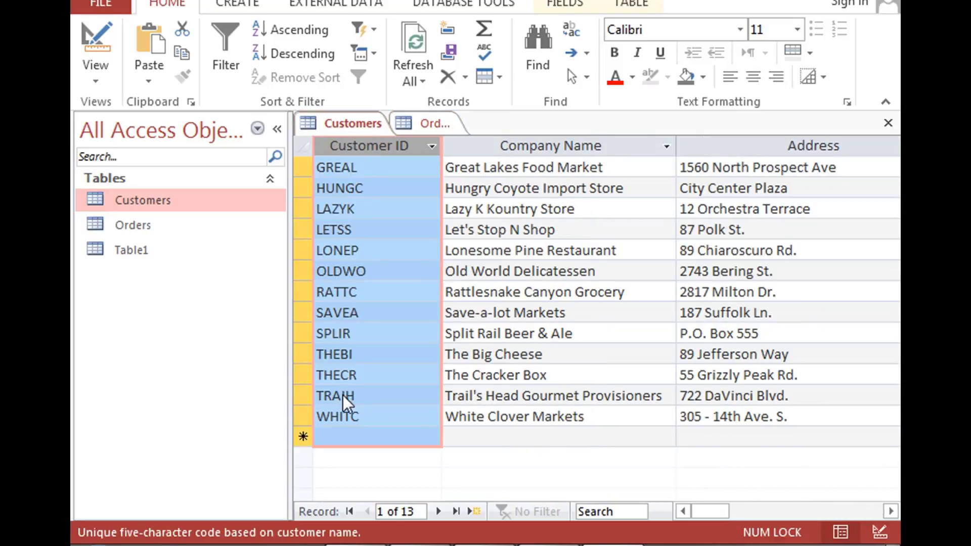
left_click(341, 416)
left_click_drag(348, 427, 293, 422)
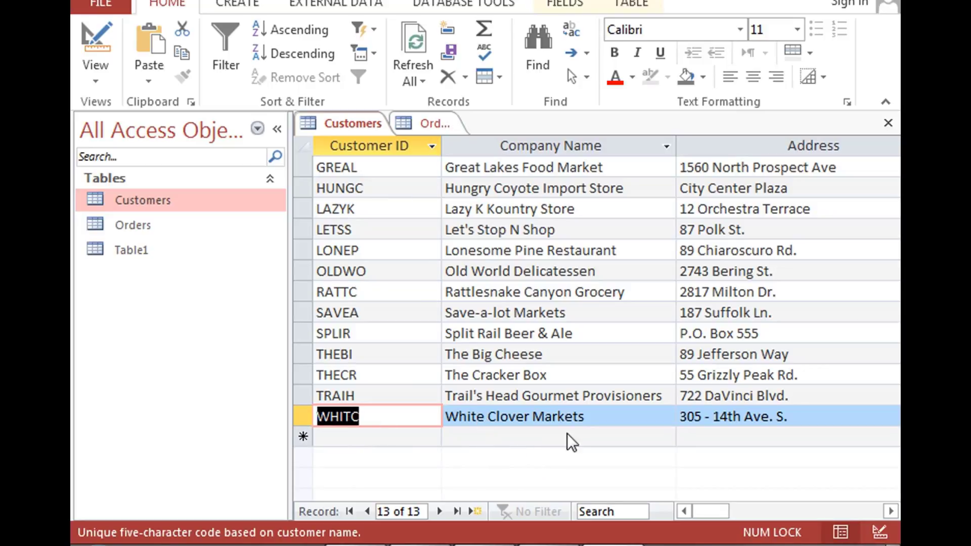
left_click(411, 123)
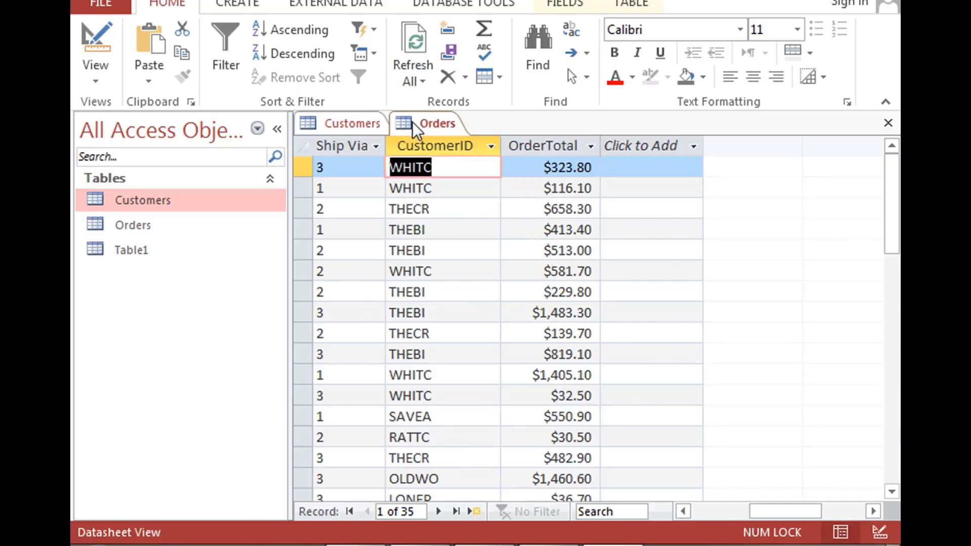
left_click(350, 122)
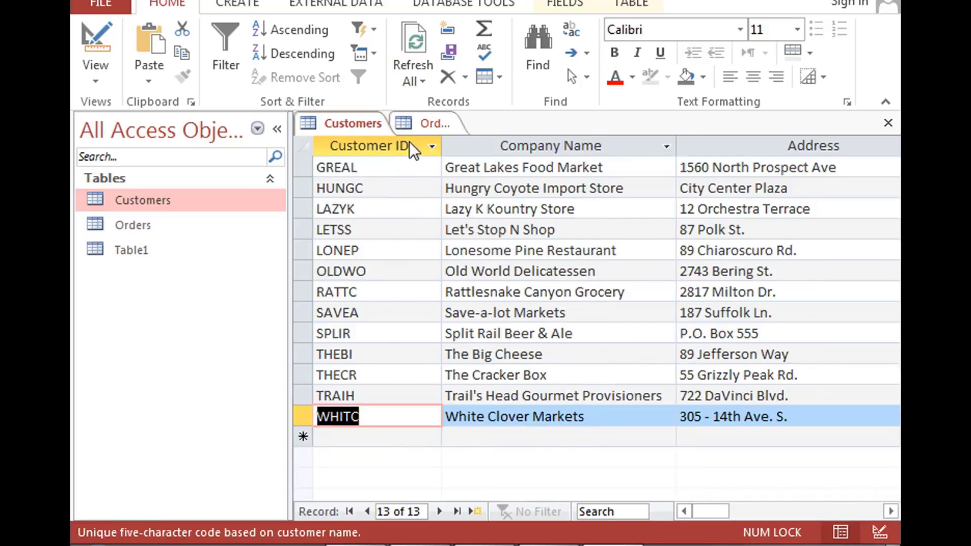
left_click(417, 122)
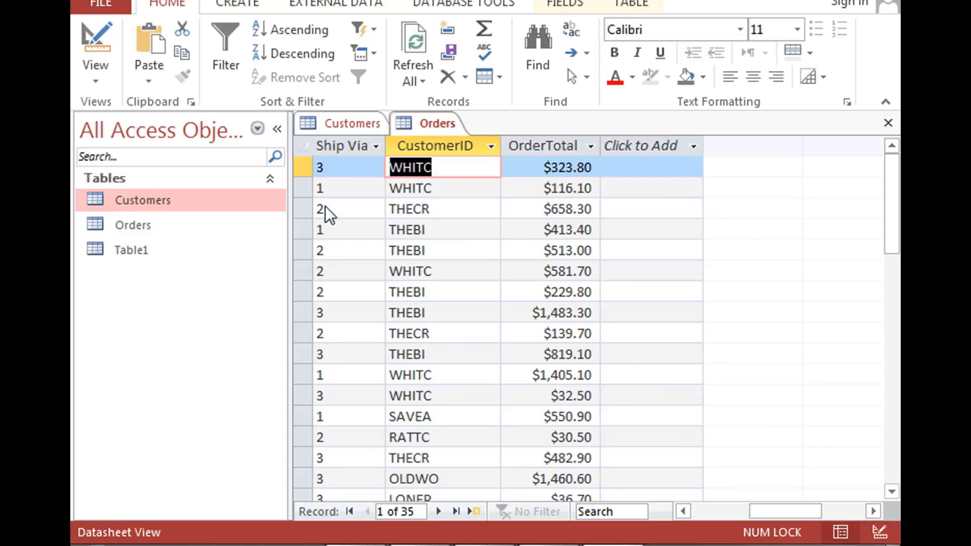
Collapse the Navigation Pane and look through the Orders records down to the last one
left_click(277, 135)
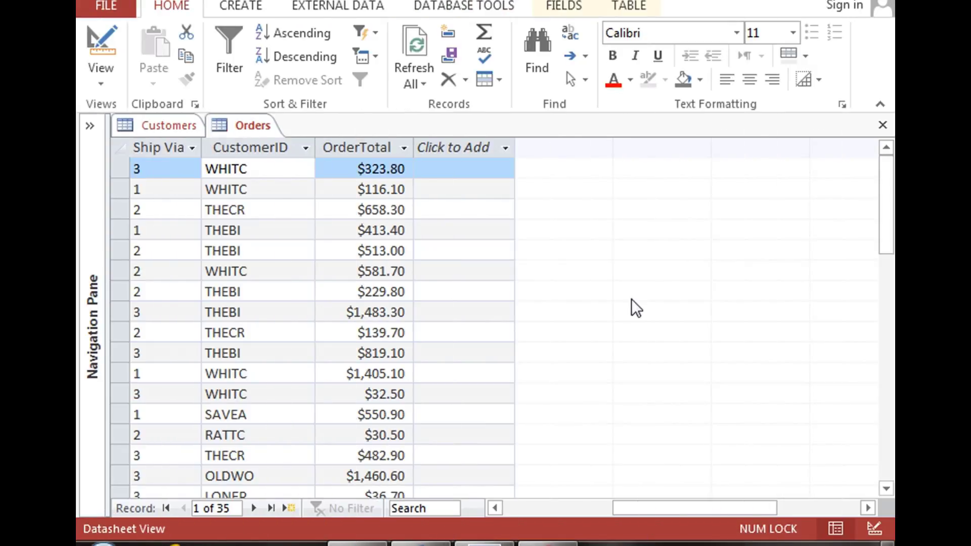
key("Tab")
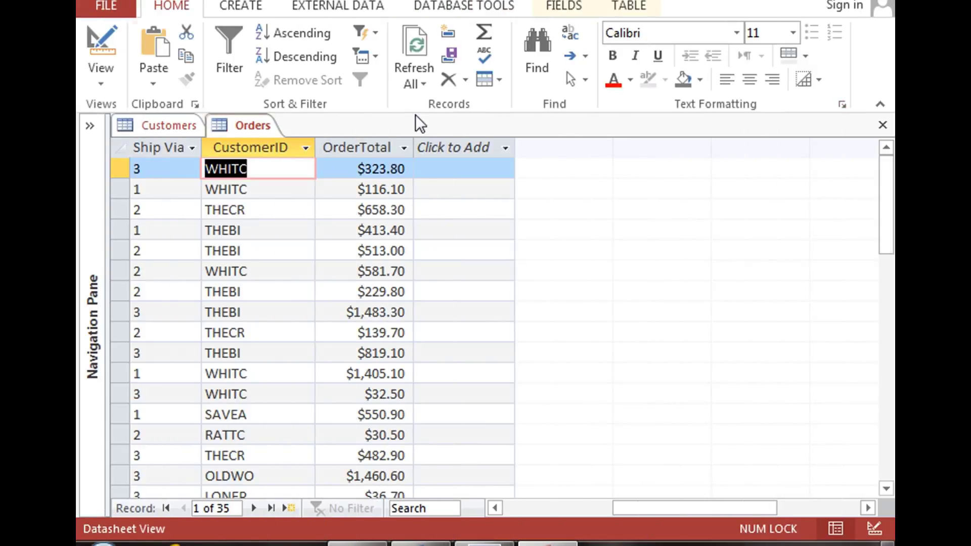
scroll(316, 246, "down", 5)
scroll(317, 247, "up", 5)
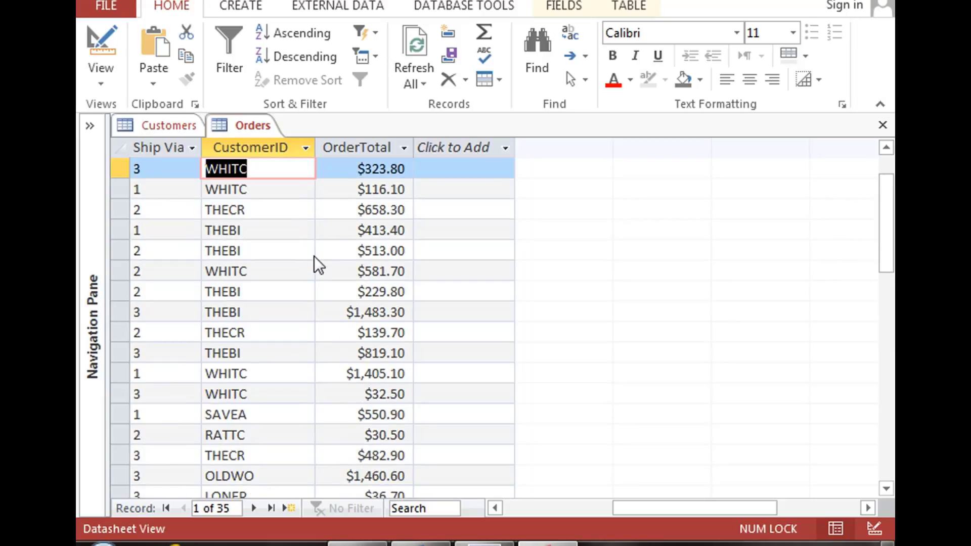
scroll(314, 256, "down", 9)
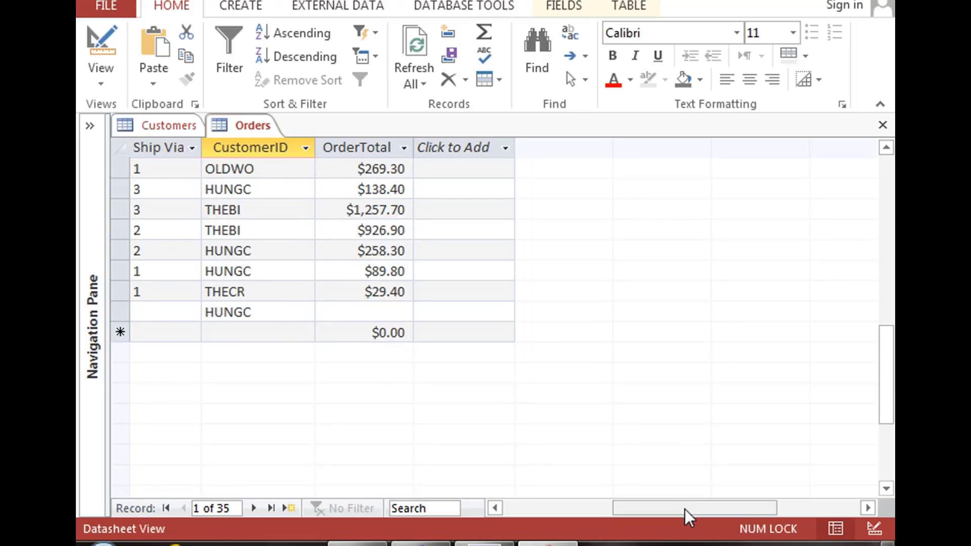
scroll(593, 400, "up", 9)
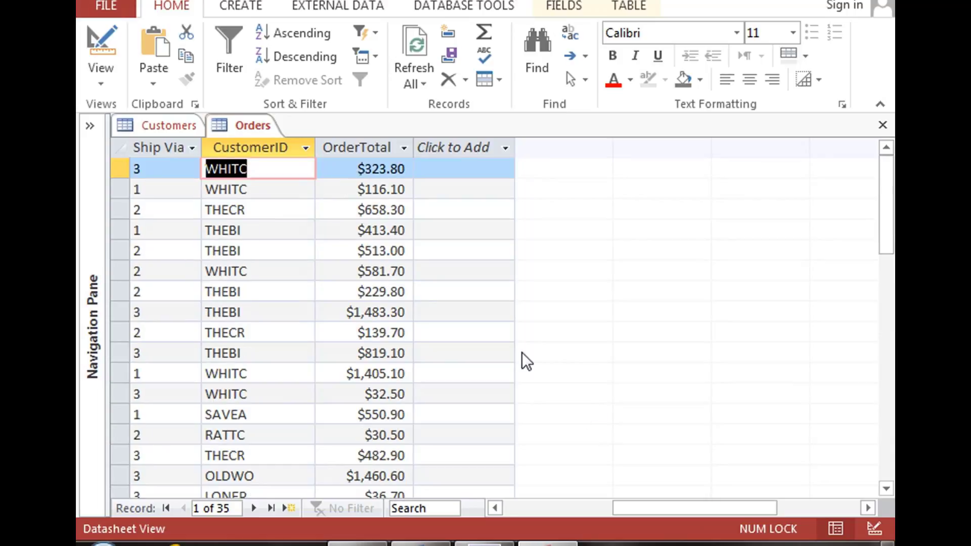
Compare the whole CustomerID column in Orders with the Customer ID column in Customers
left_click(274, 146)
left_click_drag(891, 217, 893, 365)
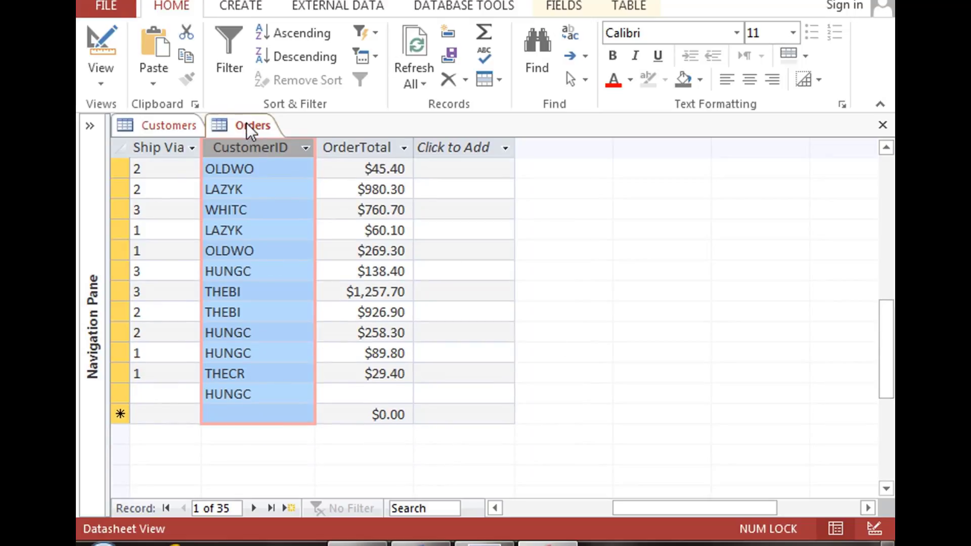
scroll(276, 258, "up", 9)
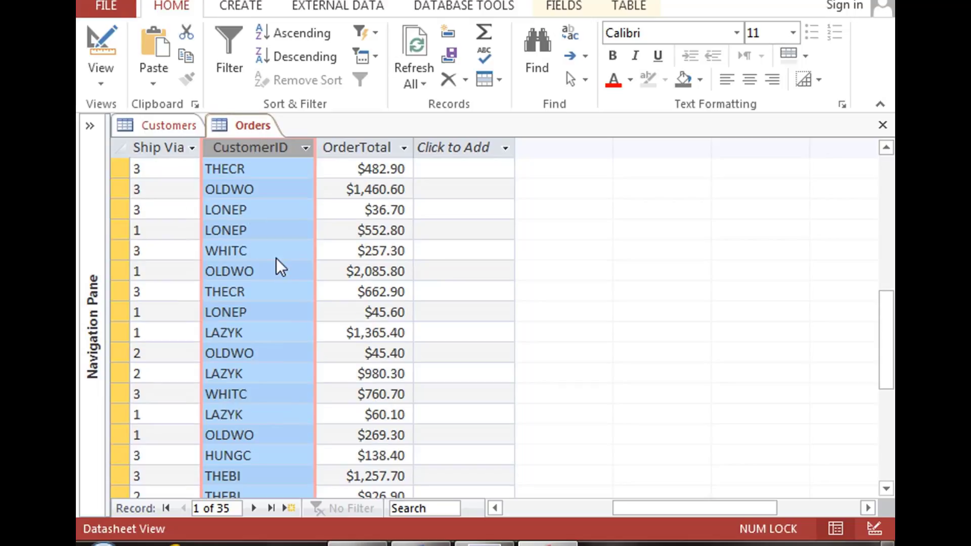
scroll(277, 258, "down", 6)
scroll(276, 260, "down", 3)
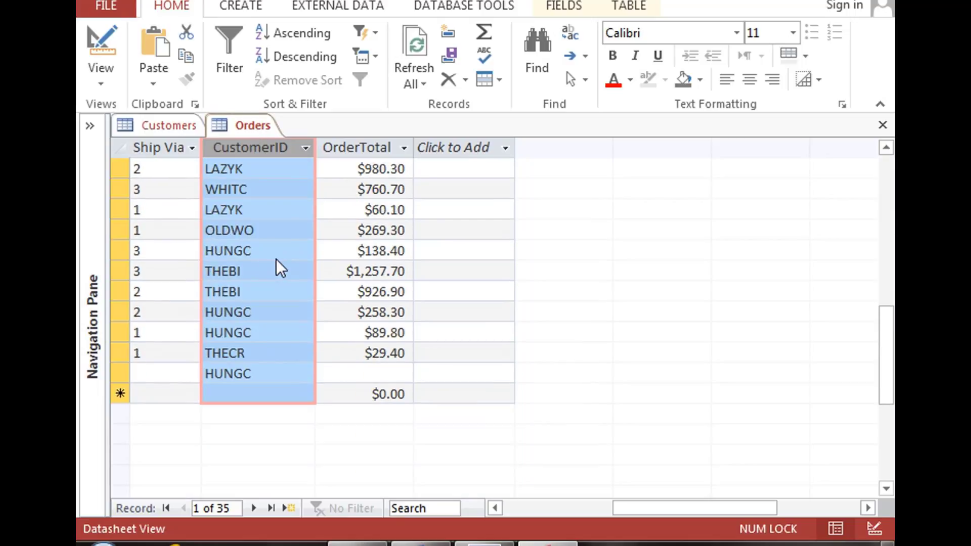
left_click(182, 129)
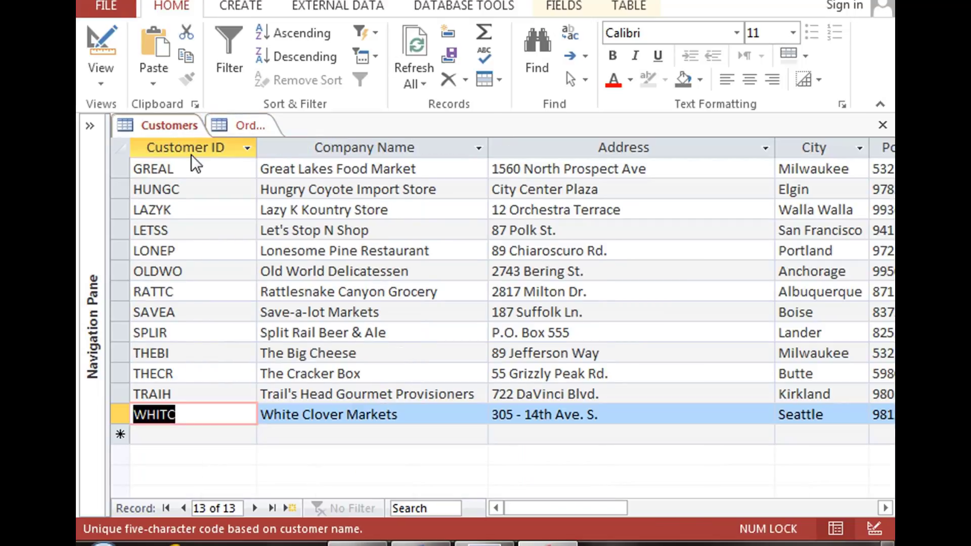
left_click(184, 141)
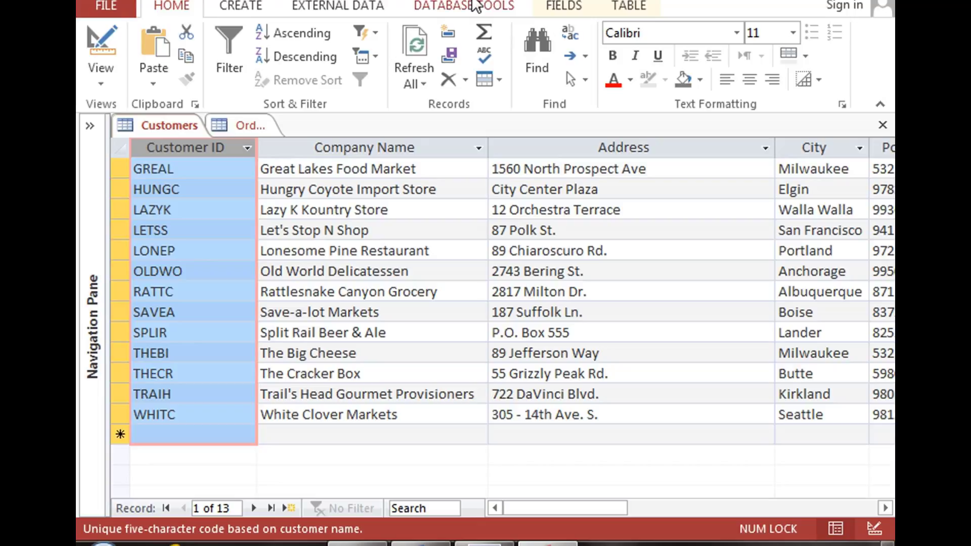
Open the database relationships layout and add the Customers and Orders tables to it
left_click(465, 16)
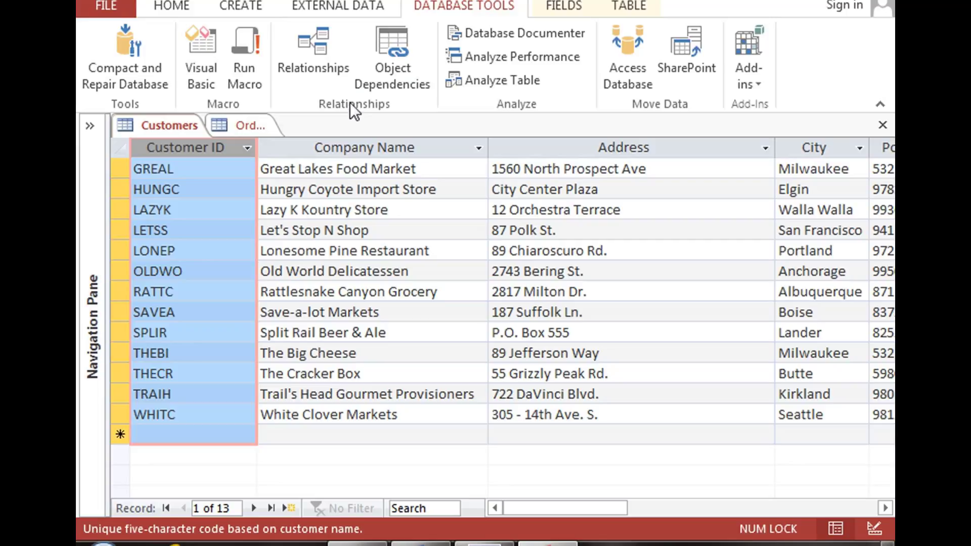
left_click(319, 66)
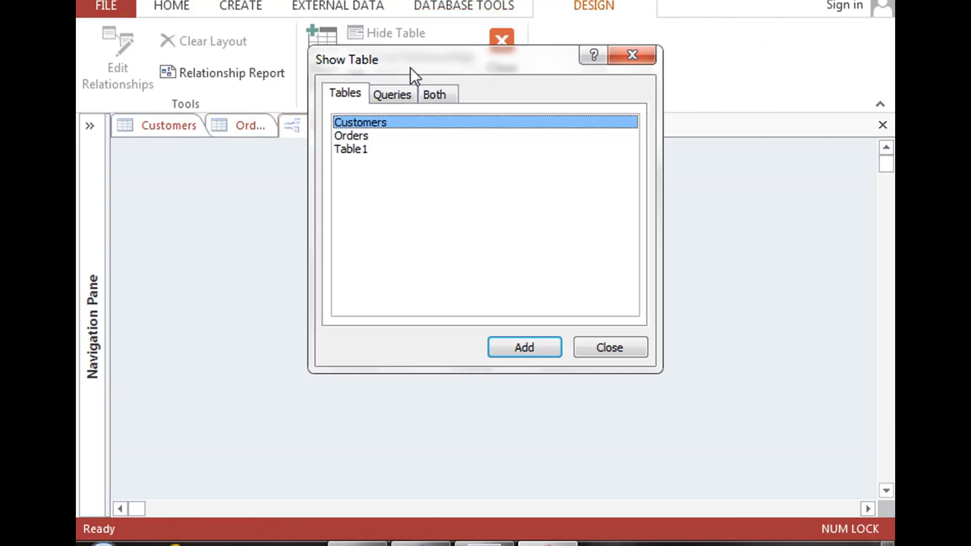
left_click_drag(410, 67, 402, 148)
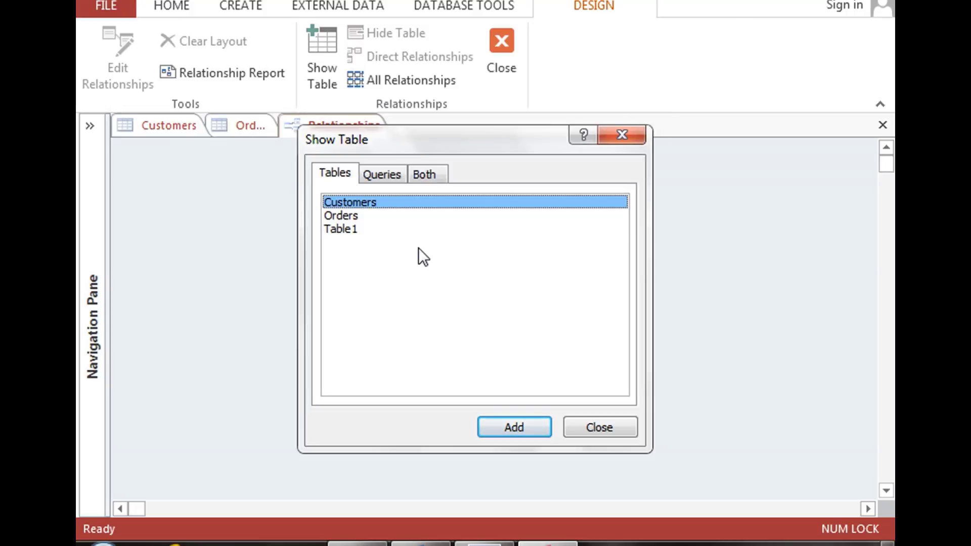
left_click(357, 215, "shift")
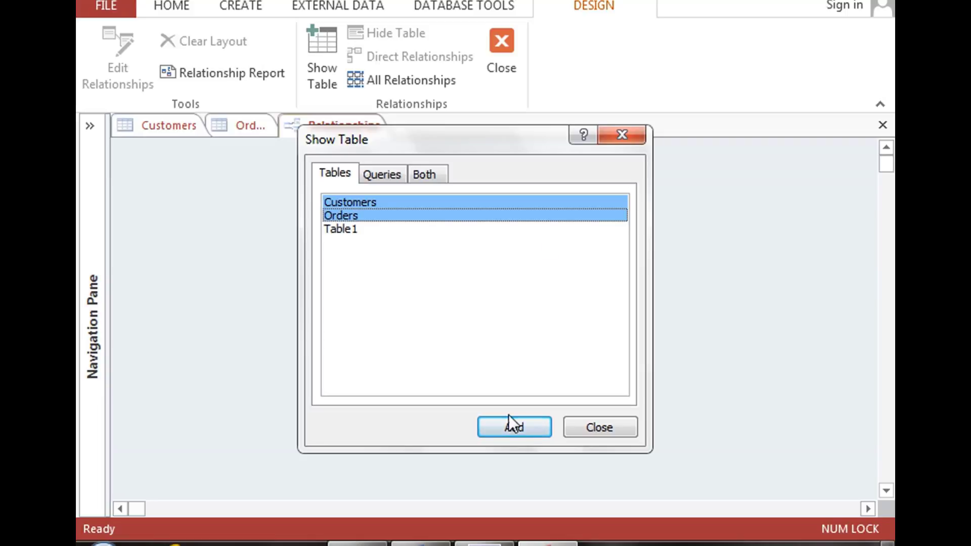
left_click(520, 426)
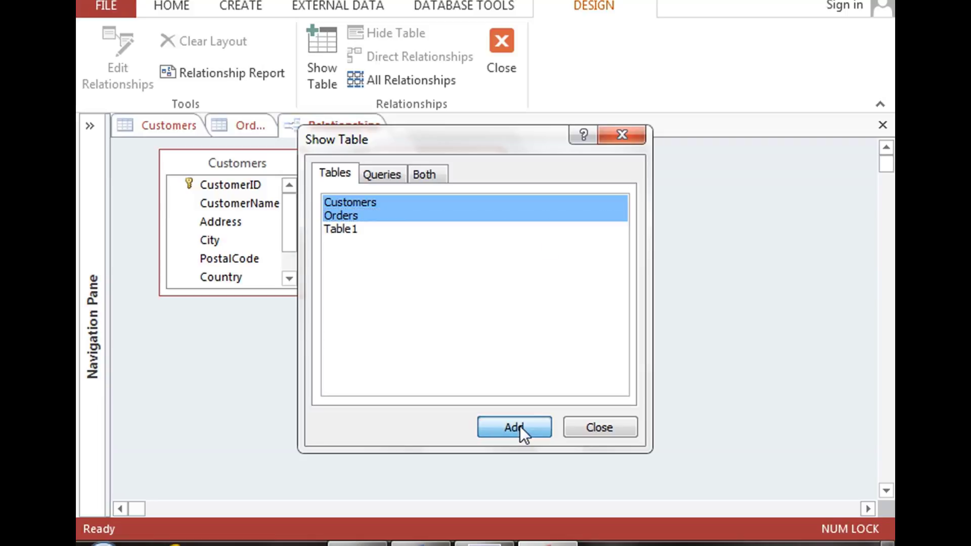
left_click(613, 427)
Arrange the Customers and Orders boxes side by side with a gap between them, and enlarge both to show all their fields
left_click_drag(431, 179, 475, 220)
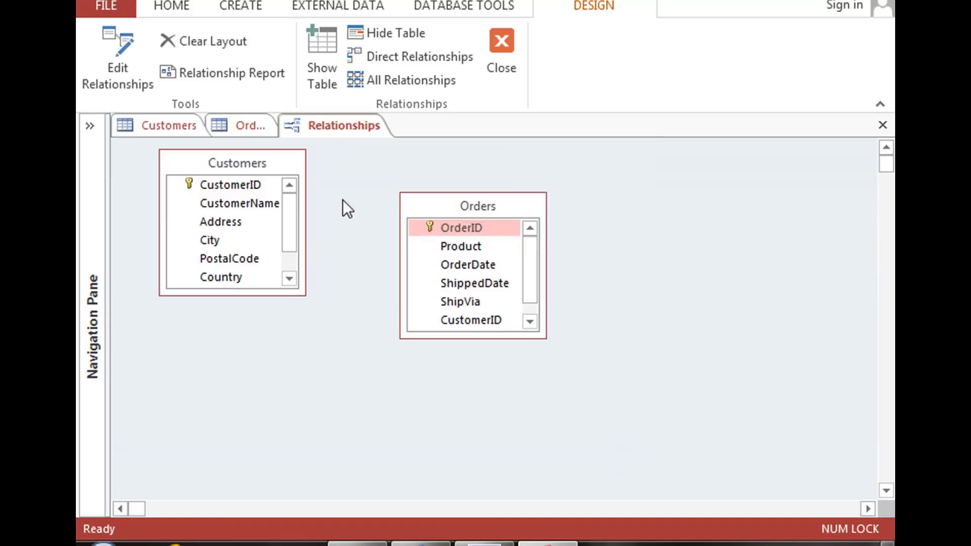
left_click_drag(217, 167, 250, 229)
left_click_drag(471, 206, 556, 221)
left_click_drag(337, 356, 425, 434)
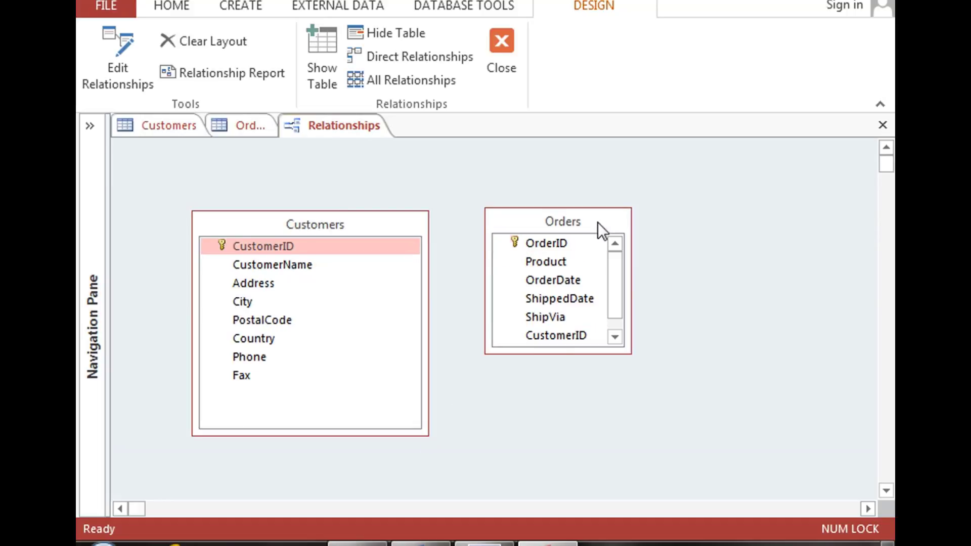
left_click_drag(598, 223, 607, 221)
left_click_drag(639, 349, 694, 437)
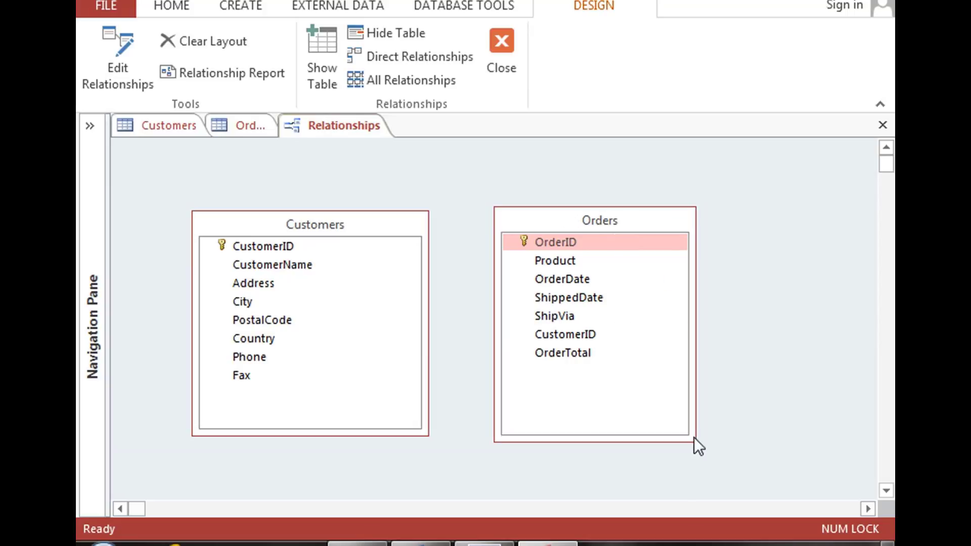
Move the Customers and Orders boxes further apart to widen the gap between them
left_click(257, 251)
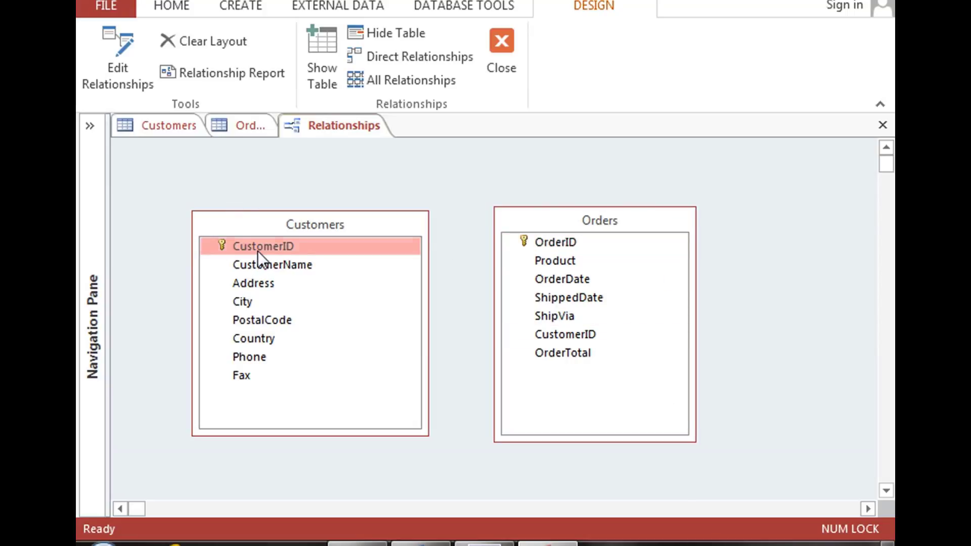
left_click_drag(257, 250, 611, 220)
left_click(553, 242)
left_click_drag(381, 219, 361, 218)
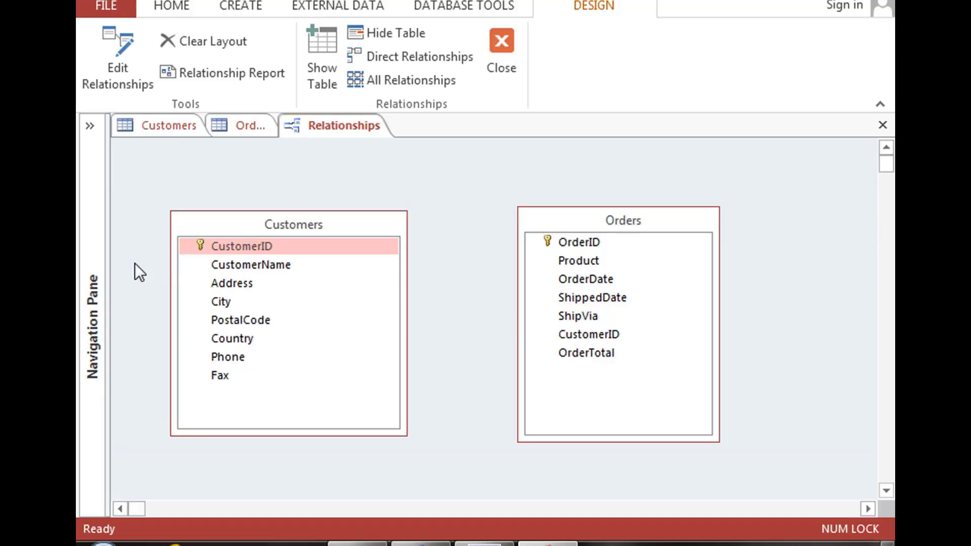
left_click(232, 253)
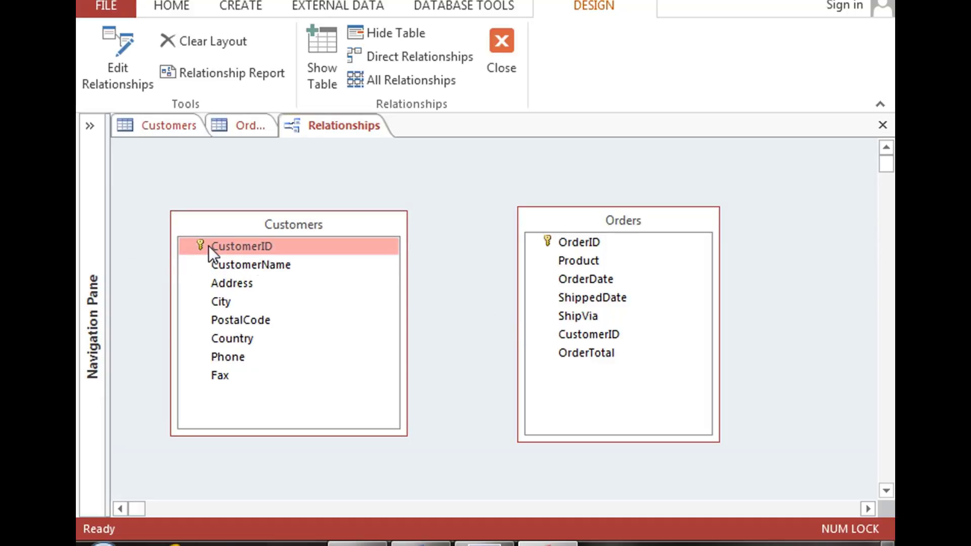
left_click_drag(211, 245, 568, 336)
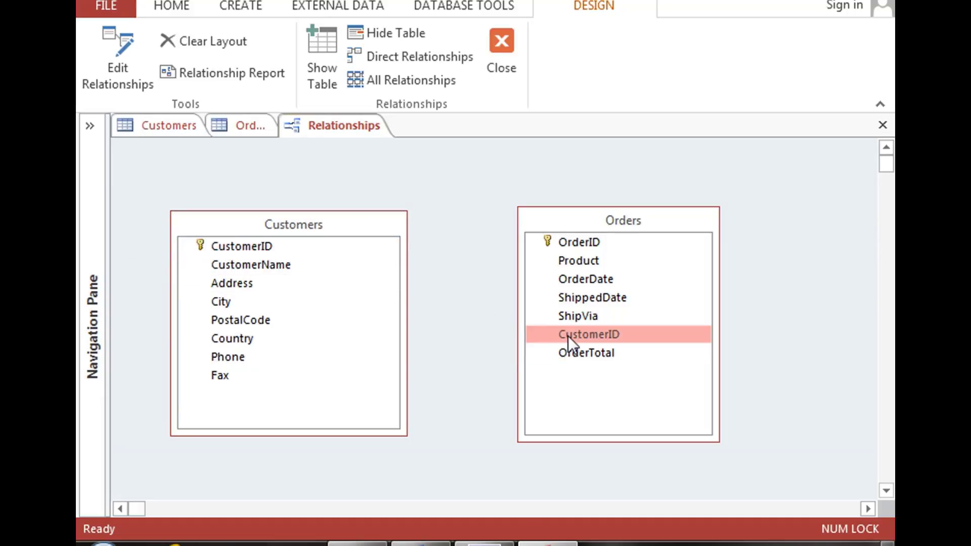
left_click(271, 247)
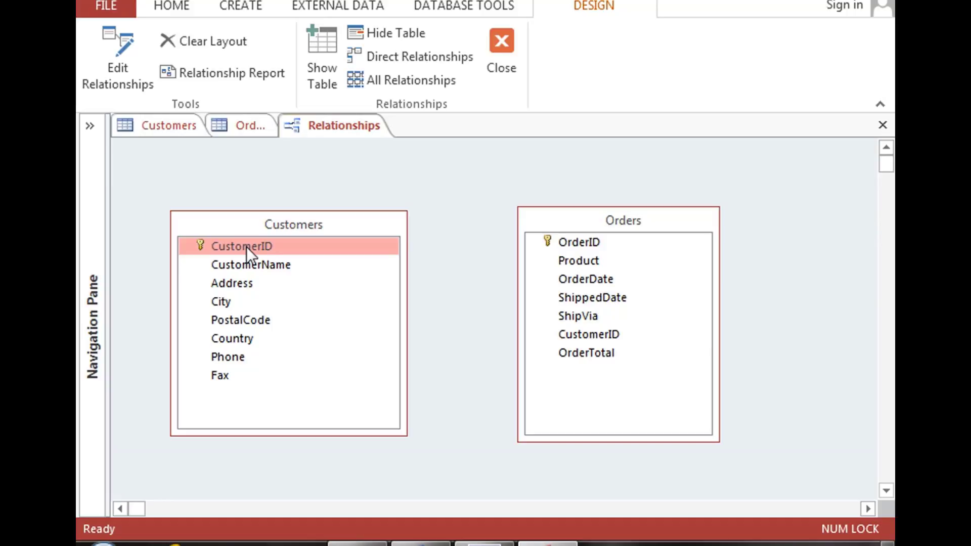
left_click_drag(246, 247, 520, 321)
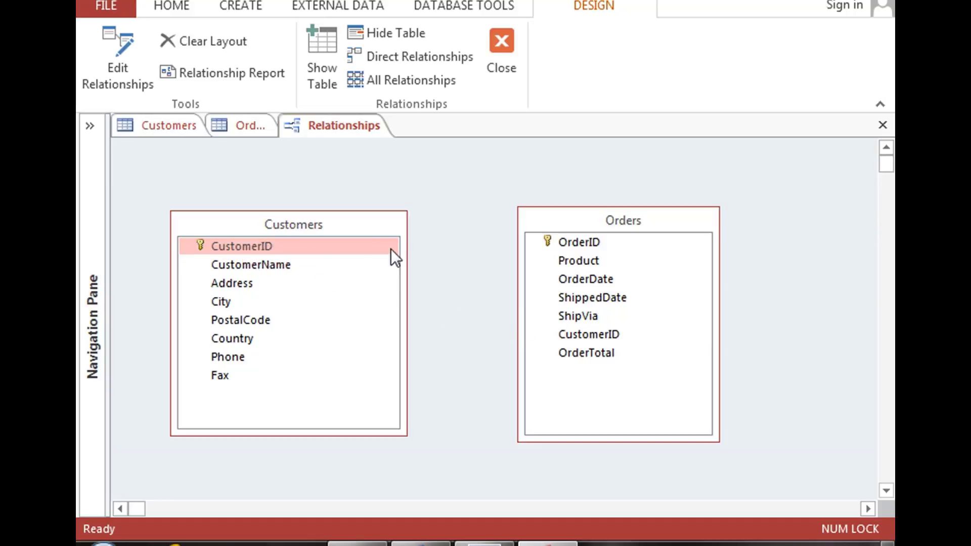
left_click_drag(391, 248, 321, 247)
left_click_drag(499, 286, 341, 248)
left_click(578, 336)
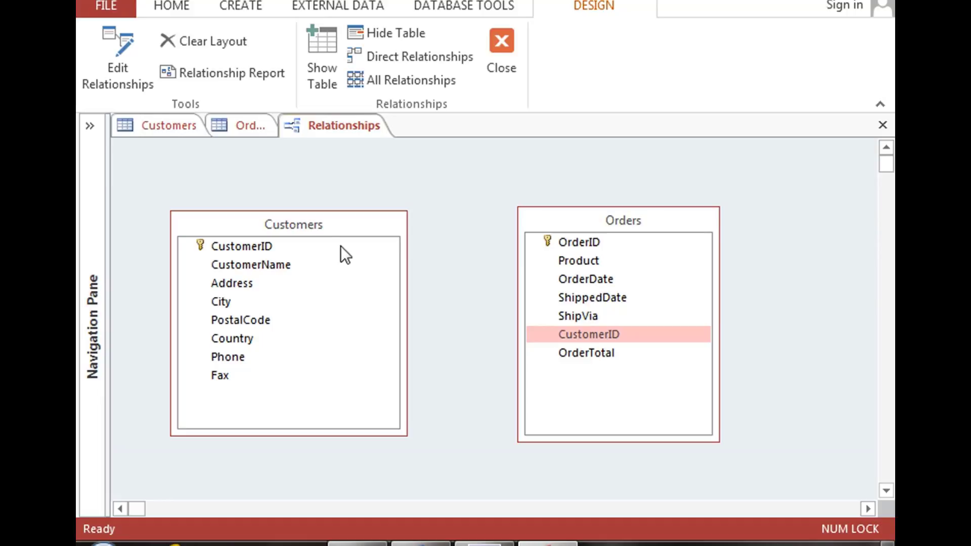
left_click_drag(258, 248, 256, 247)
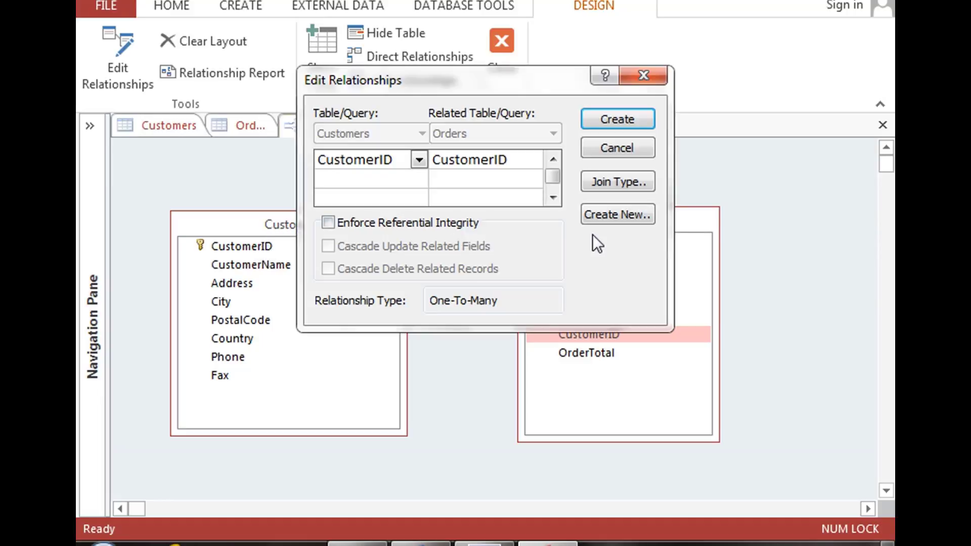
left_click(601, 152)
left_click(578, 334)
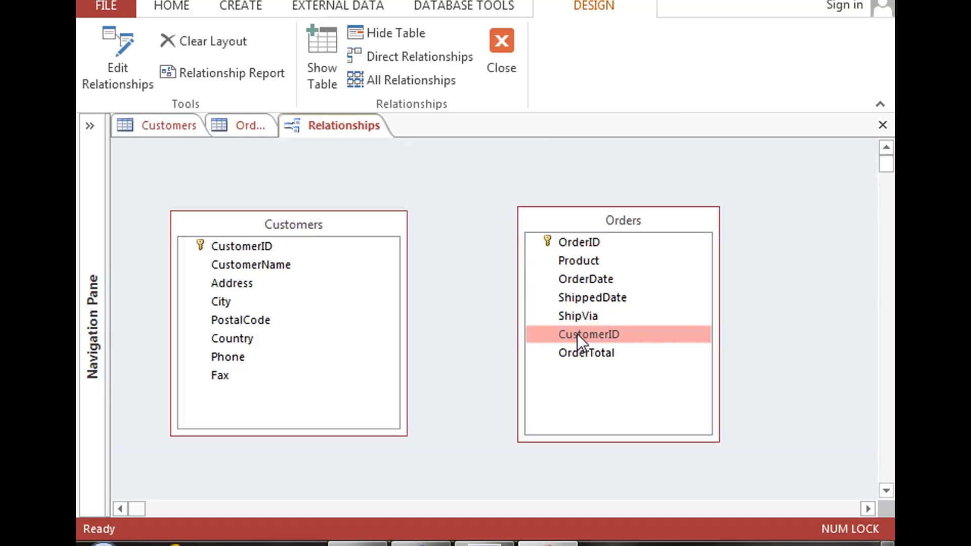
left_click(499, 345)
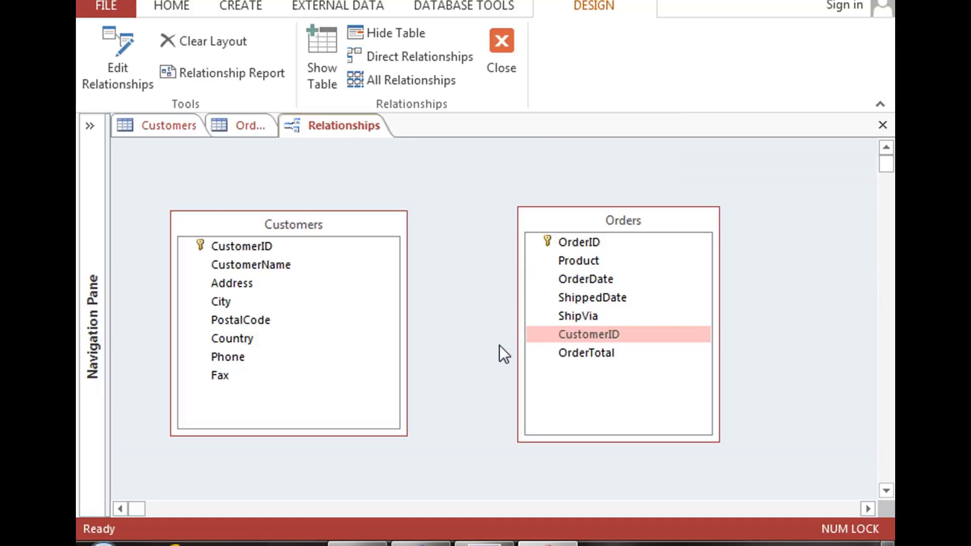
double_click(226, 252)
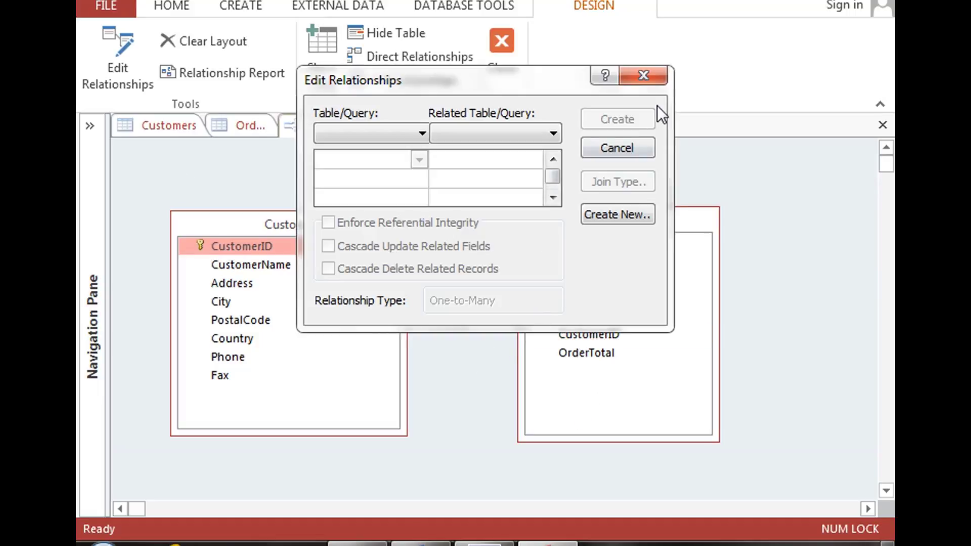
left_click(654, 76)
Start a relationship from CustomerID in Customers to CustomerID in Orders and check the paired fields in its settings
left_click_drag(374, 241, 539, 334)
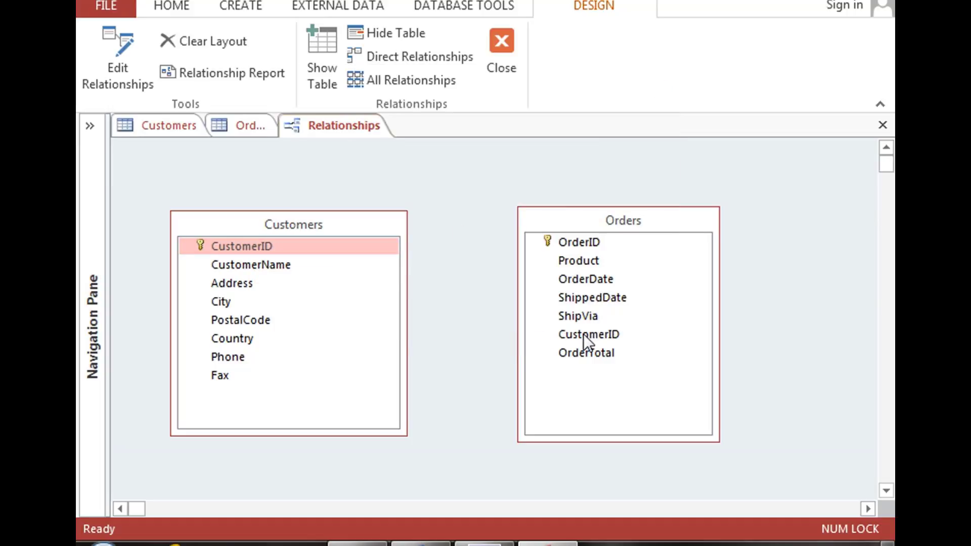
left_click_drag(583, 334, 584, 334)
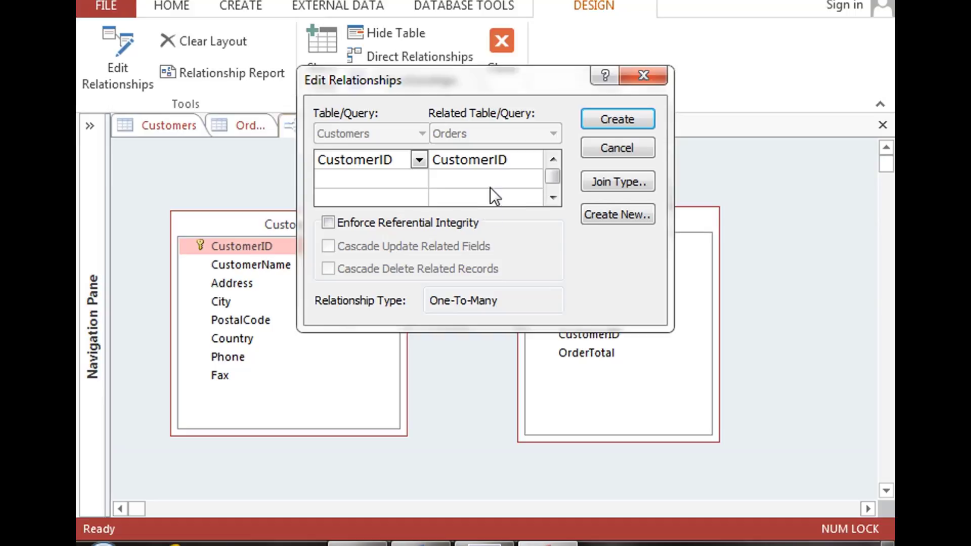
left_click_drag(454, 79, 468, 191)
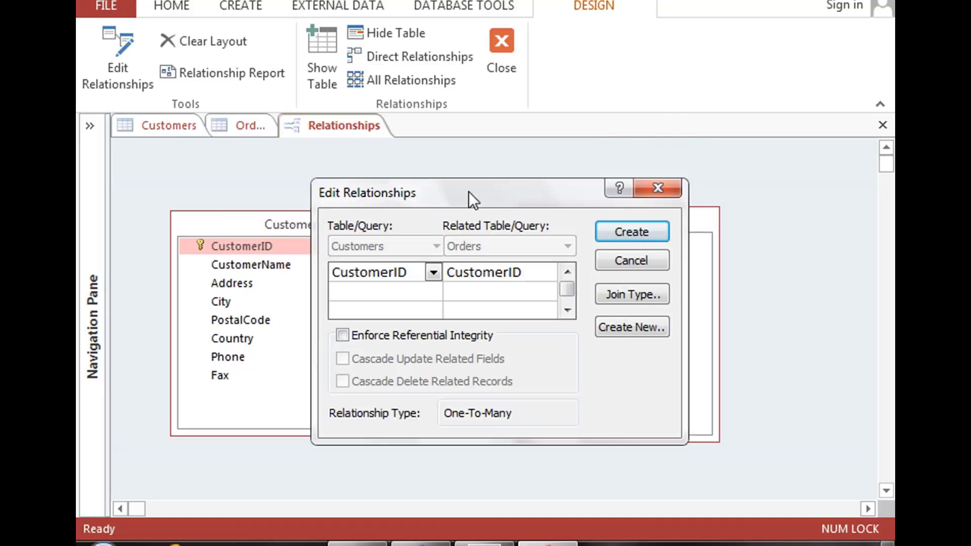
left_click(541, 276)
left_click(545, 275)
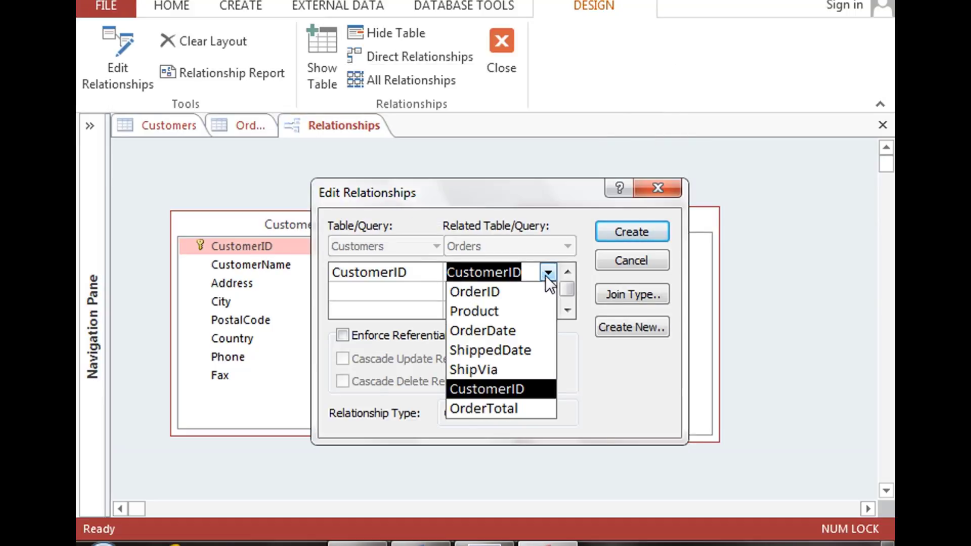
left_click(546, 275)
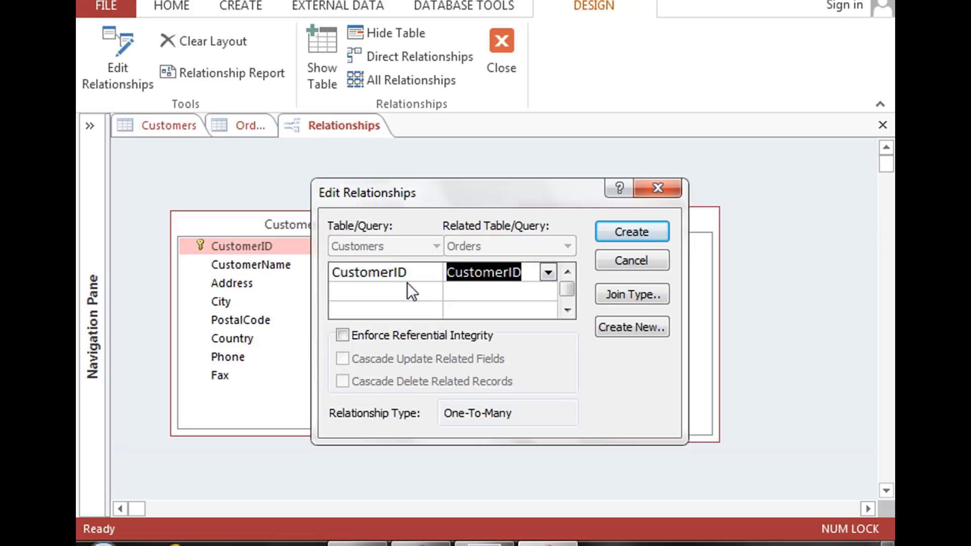
left_click_drag(409, 278, 332, 248)
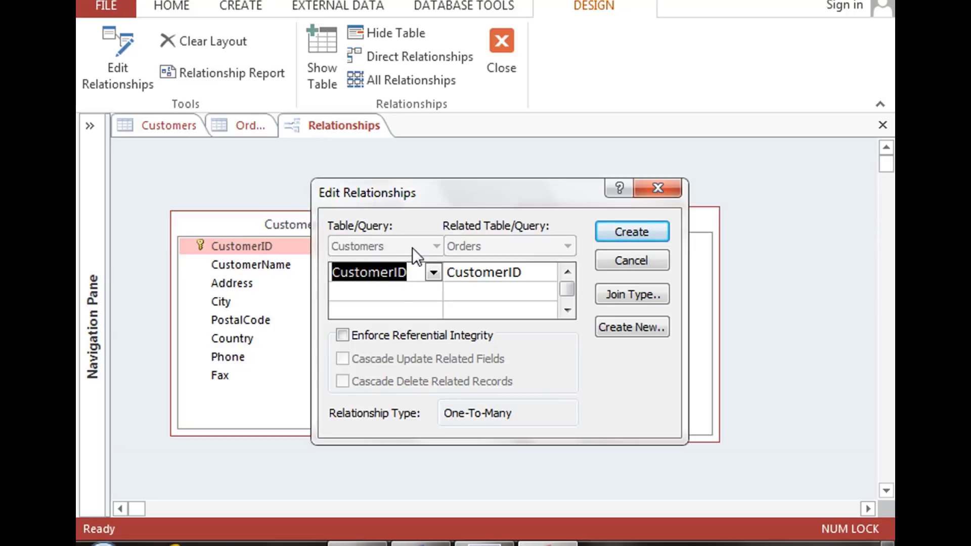
left_click(541, 277)
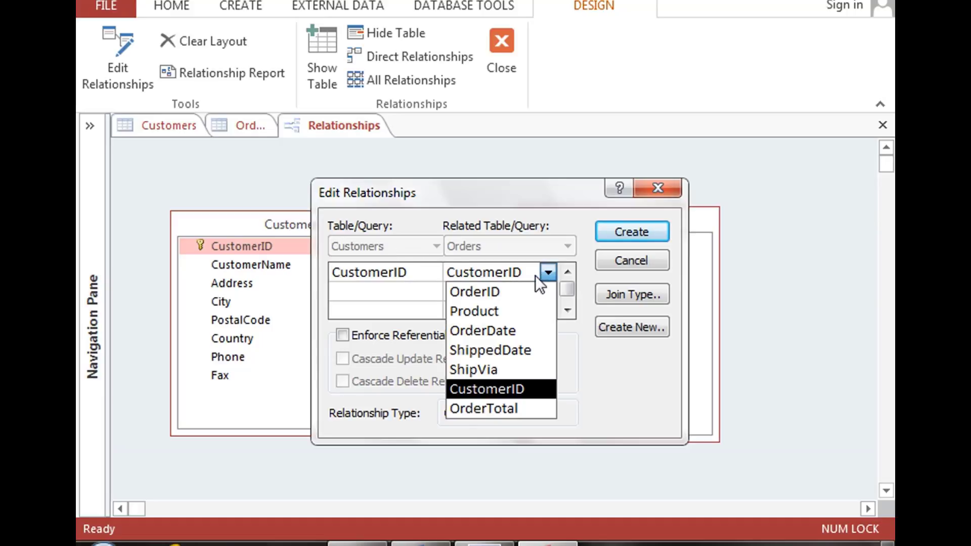
left_click(490, 247)
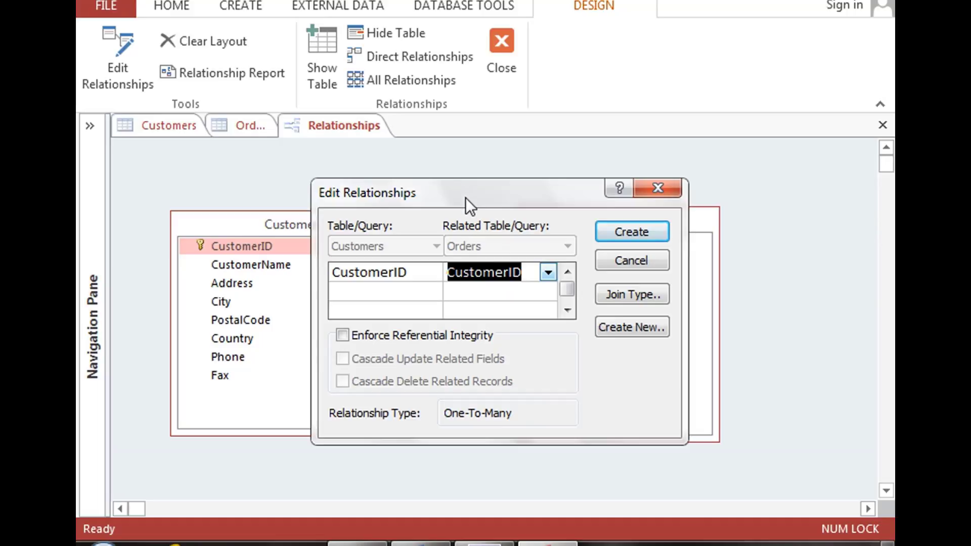
left_click_drag(465, 199, 456, 200)
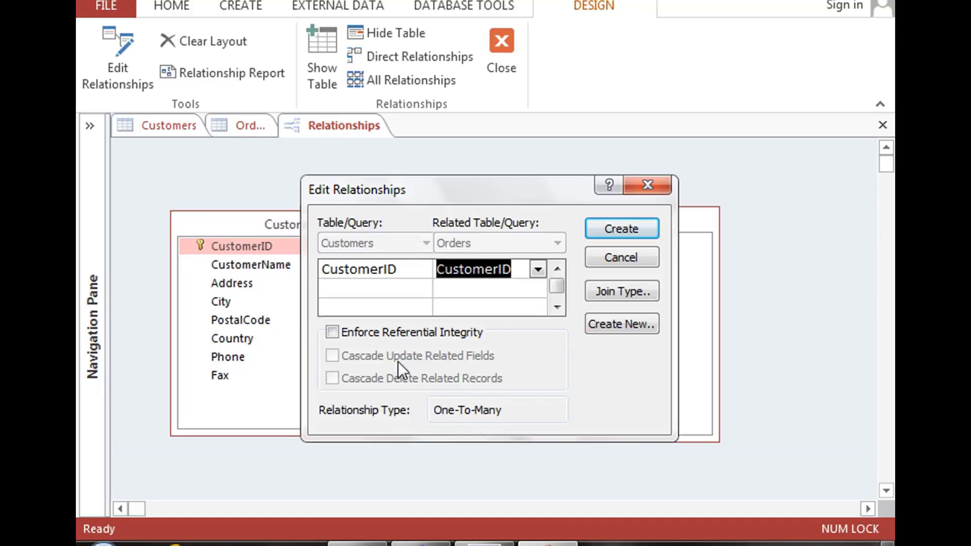
Try to create the CustomerID relationship with referential integrity enforced, and dismiss its settings
left_click(333, 332)
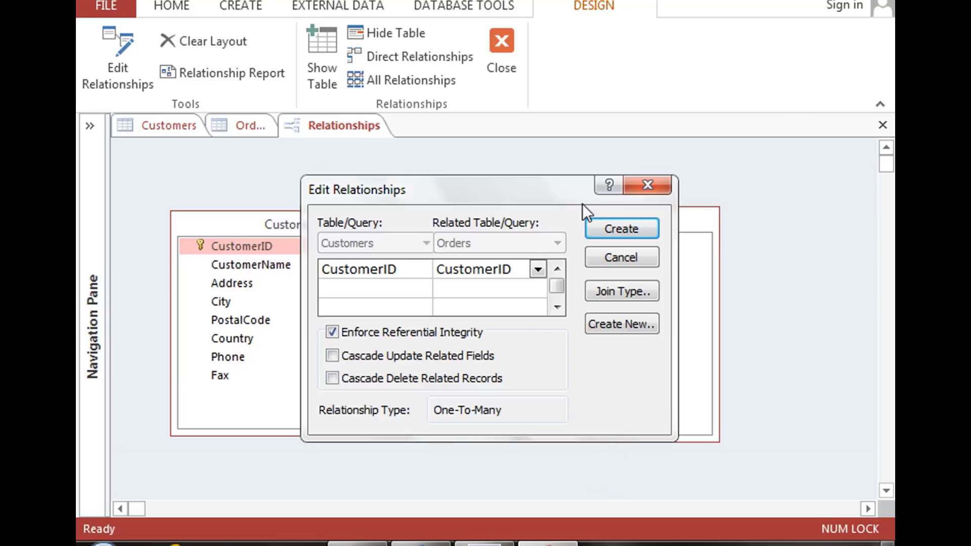
left_click(607, 233)
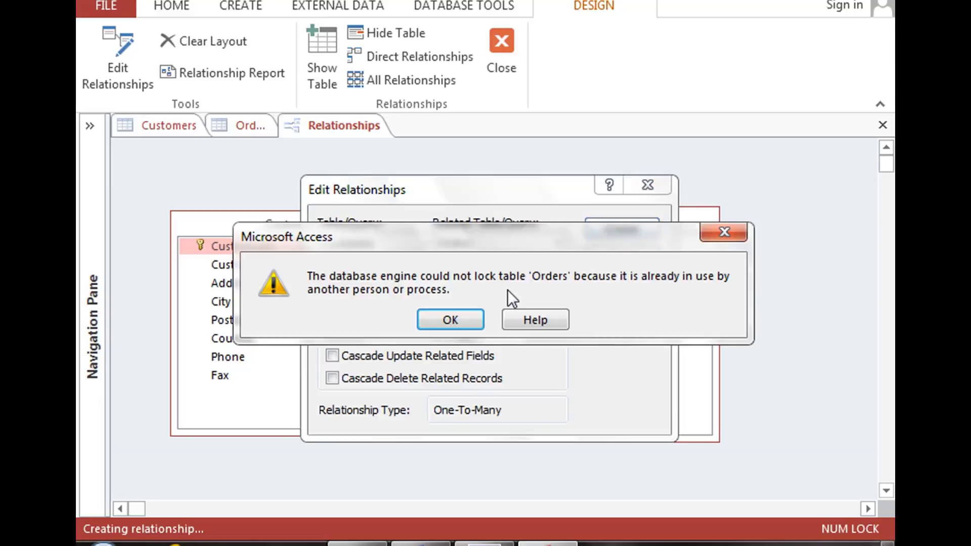
left_click(450, 320)
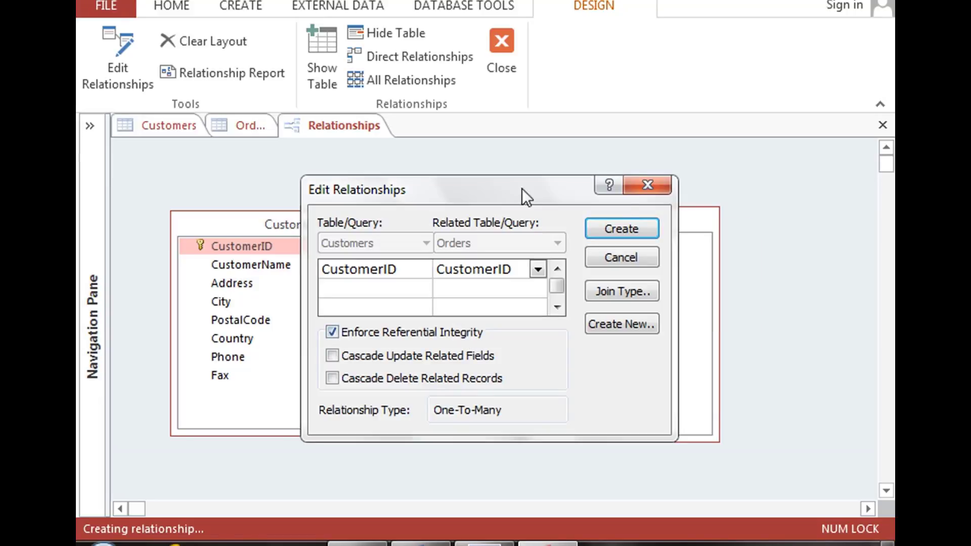
left_click(642, 193)
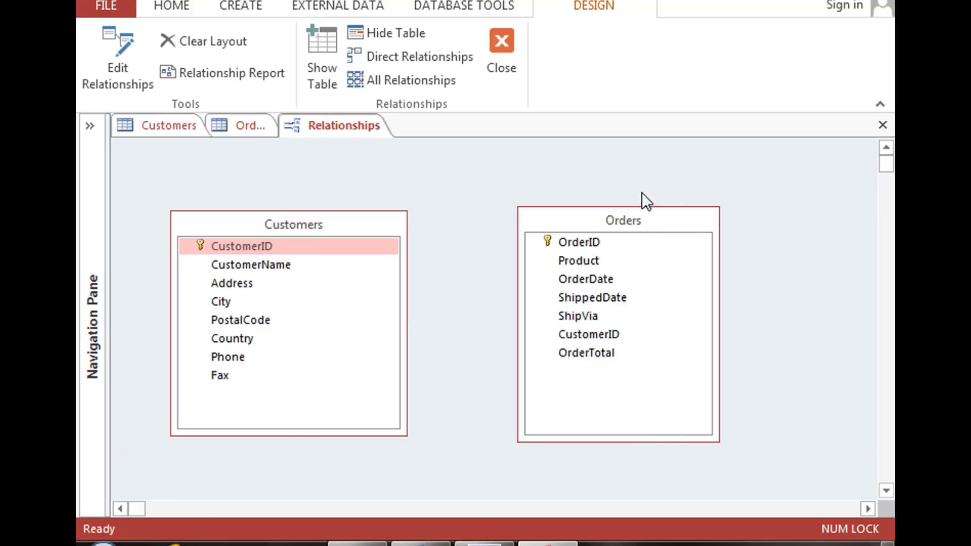
Close the open Orders and Customers tables, saving the layout changes of both
left_click(230, 123)
left_click(883, 125)
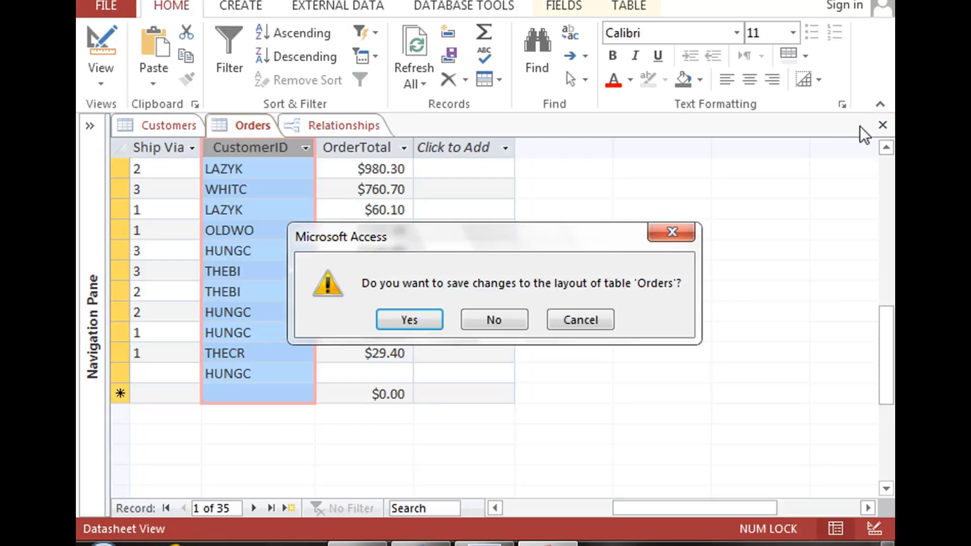
left_click(410, 320)
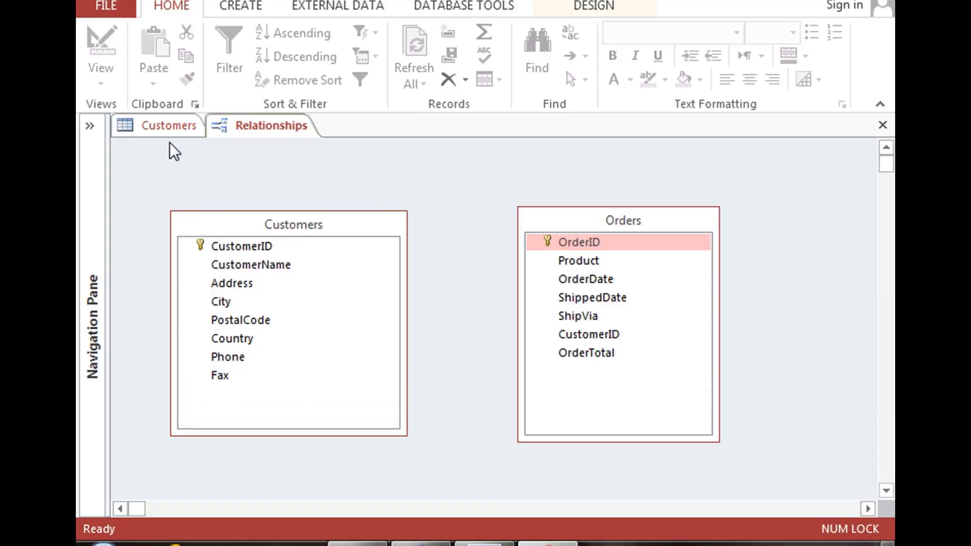
left_click(170, 126)
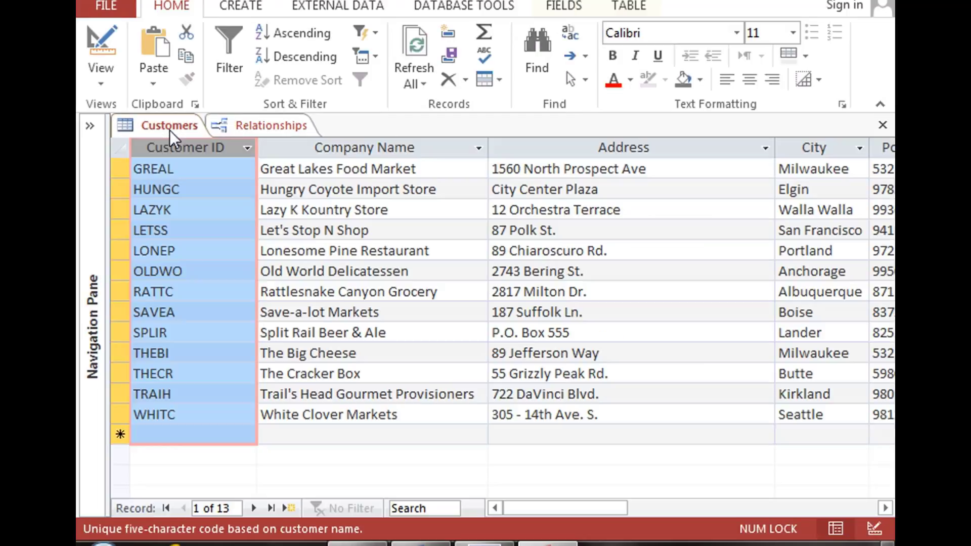
left_click(882, 126)
left_click(410, 319)
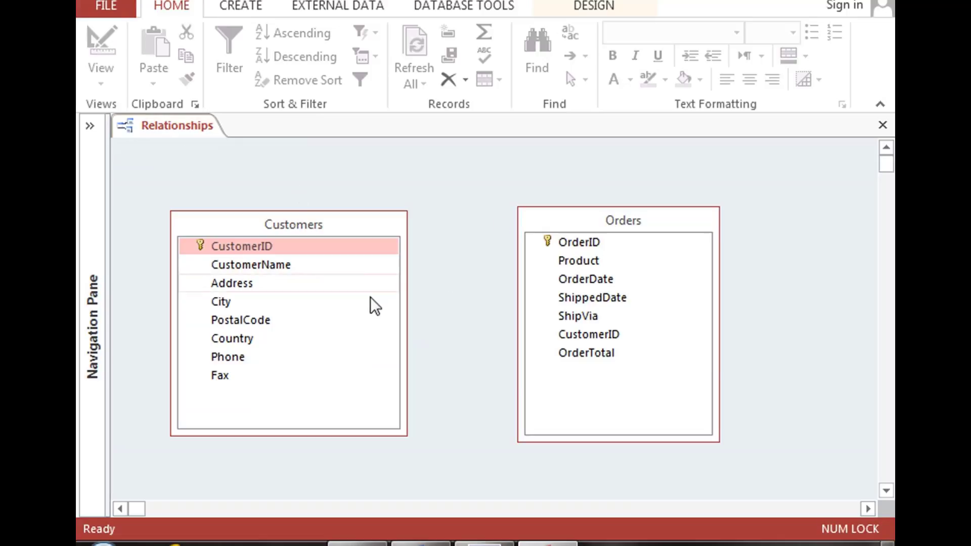
Create a relationship from CustomerID in Customers to CustomerID in Orders with referential integrity enforced
left_click(307, 248)
left_click_drag(307, 248, 596, 337)
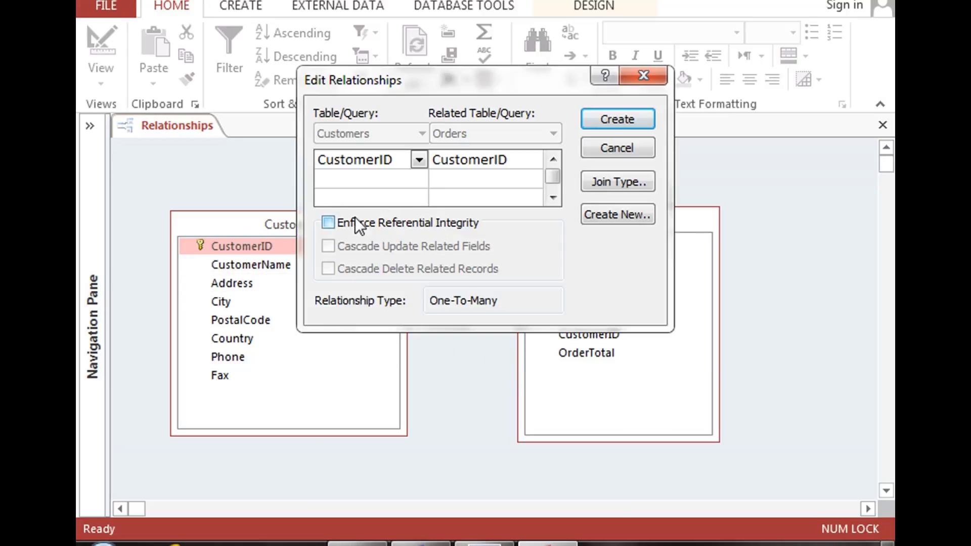
left_click(328, 224)
left_click(614, 115)
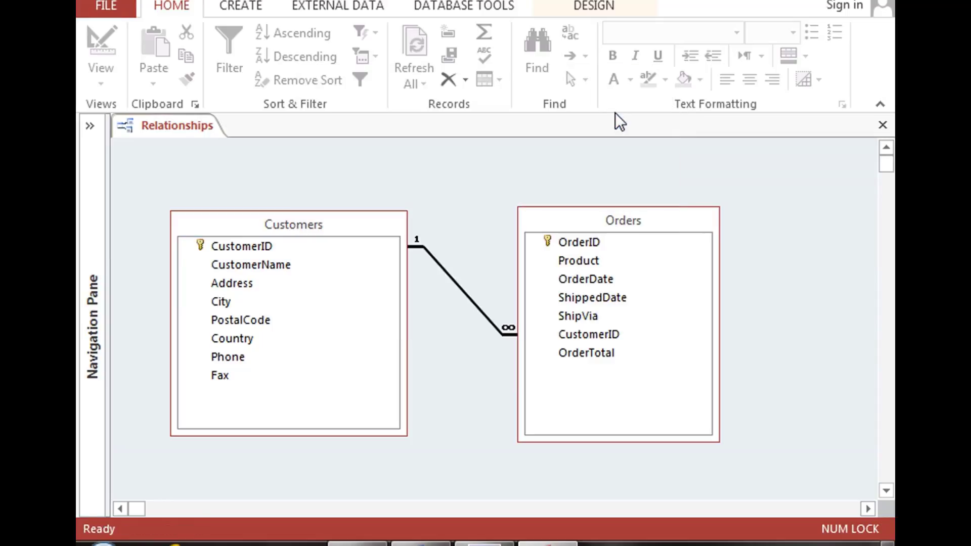
Move the Orders box slightly lower than Customers and close the relationships layout with its changes saved
left_click(612, 224)
left_click_drag(614, 233, 614, 260)
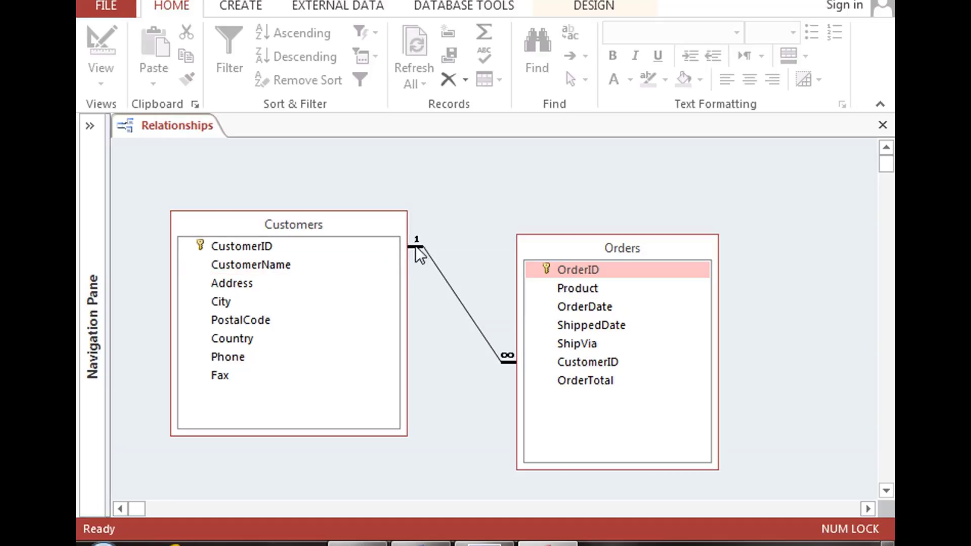
left_click(342, 227)
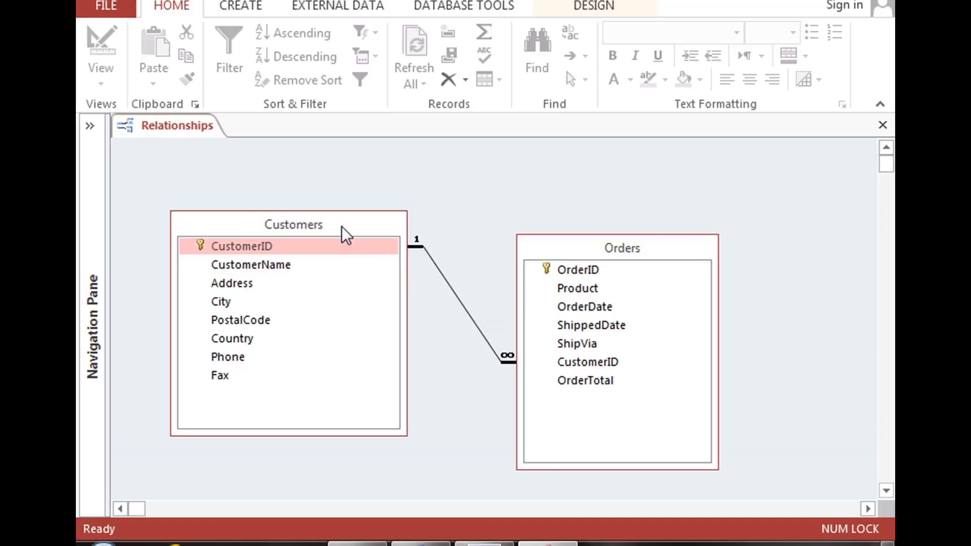
left_click(569, 250)
left_click(596, 360)
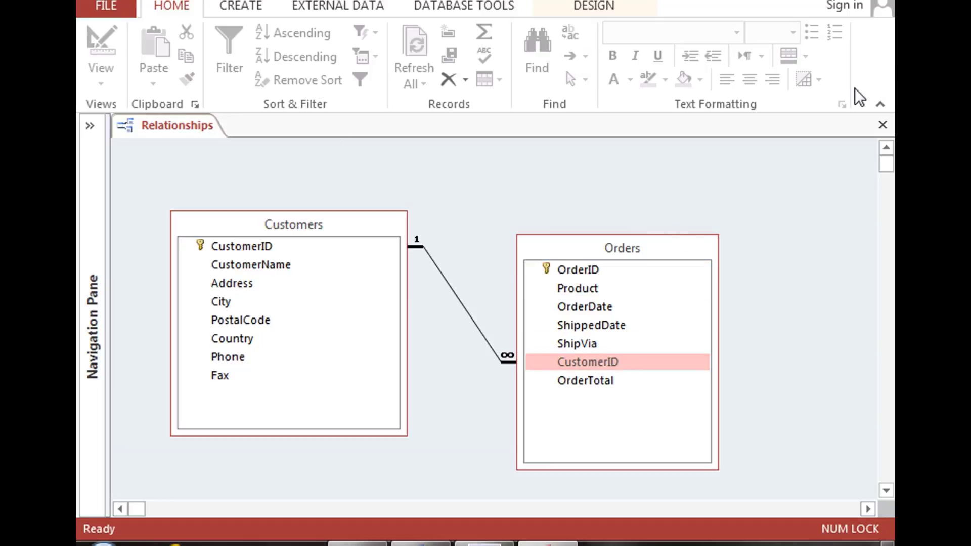
left_click(882, 126)
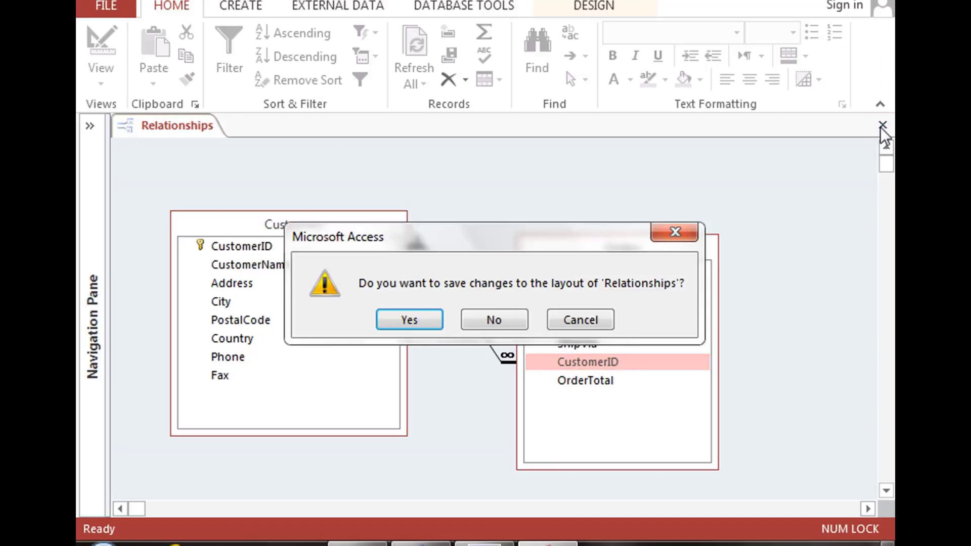
left_click(409, 321)
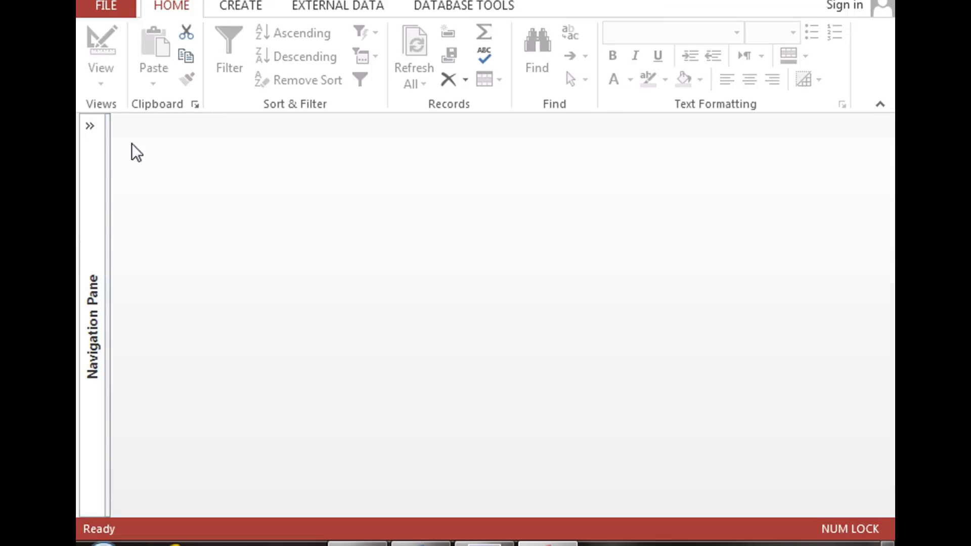
Open the Customers table and collapse the list of database objects
left_click(91, 127)
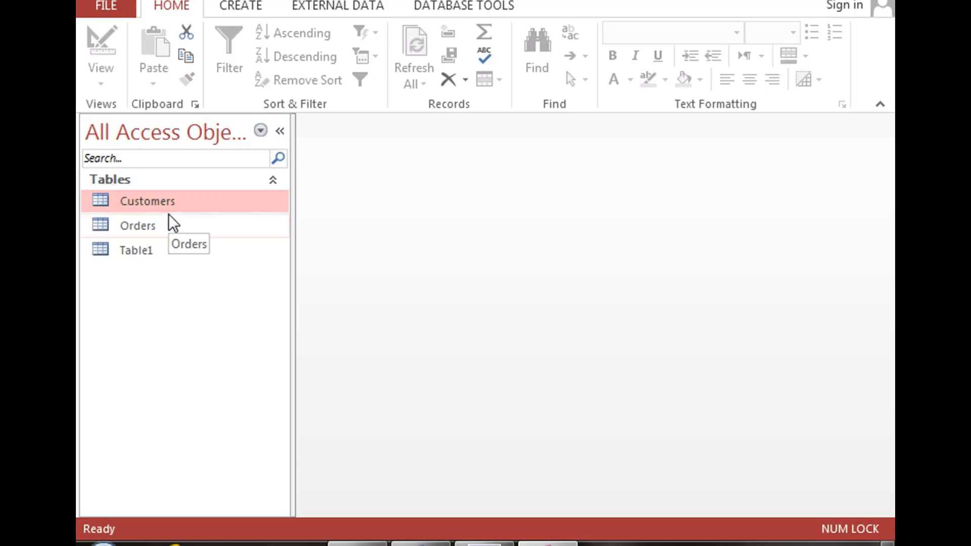
double_click(161, 201)
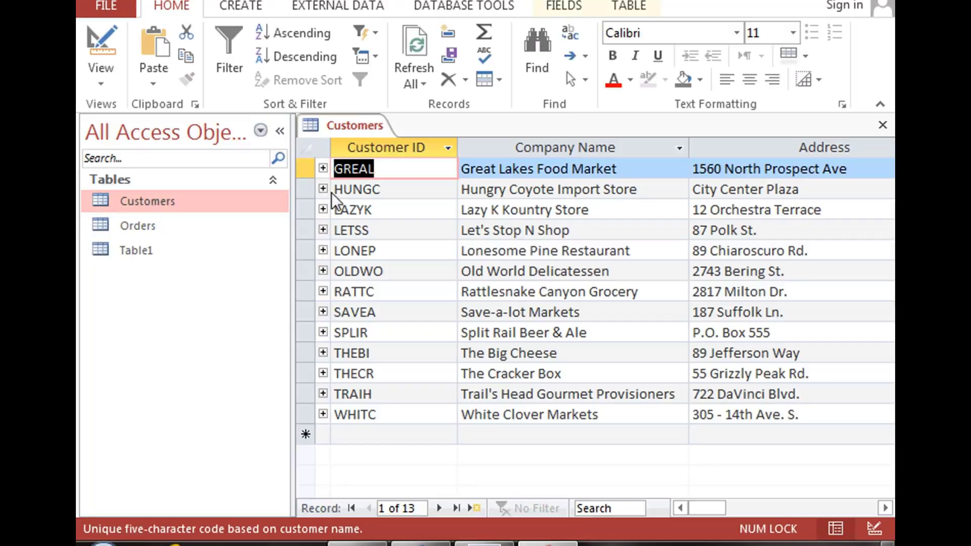
left_click(281, 134)
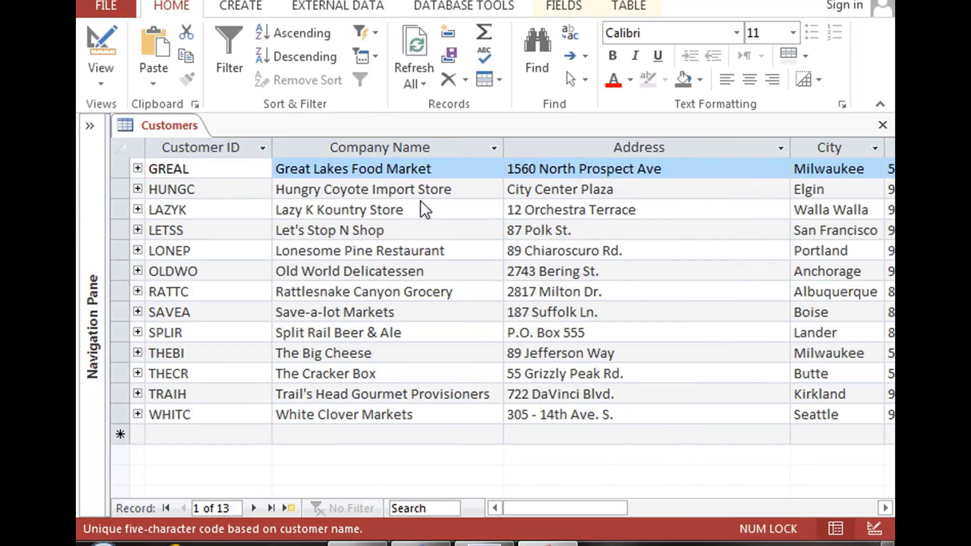
Expand the related orders of Great Lakes Food Market and The Big Cheese to review them, then collapse The Big Cheese's orders
left_click(137, 168)
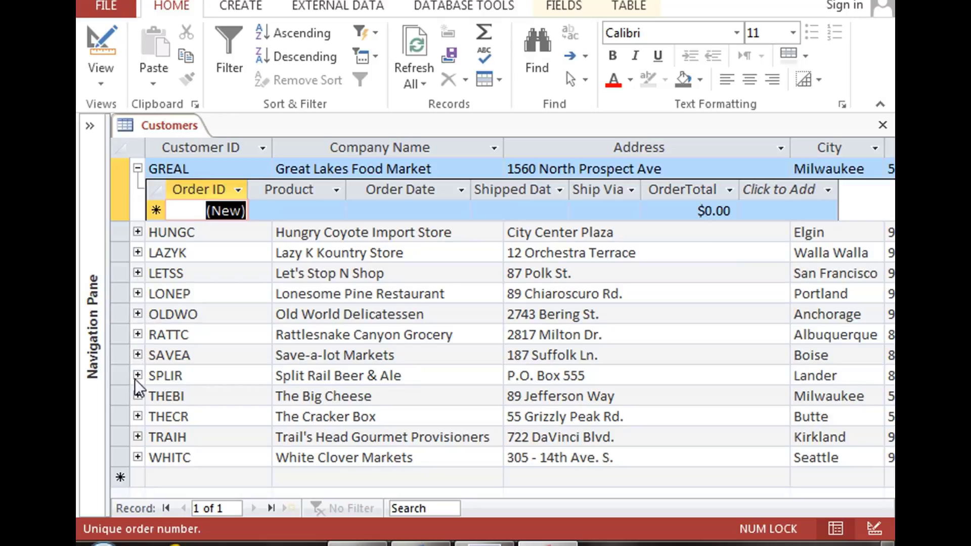
left_click(138, 396)
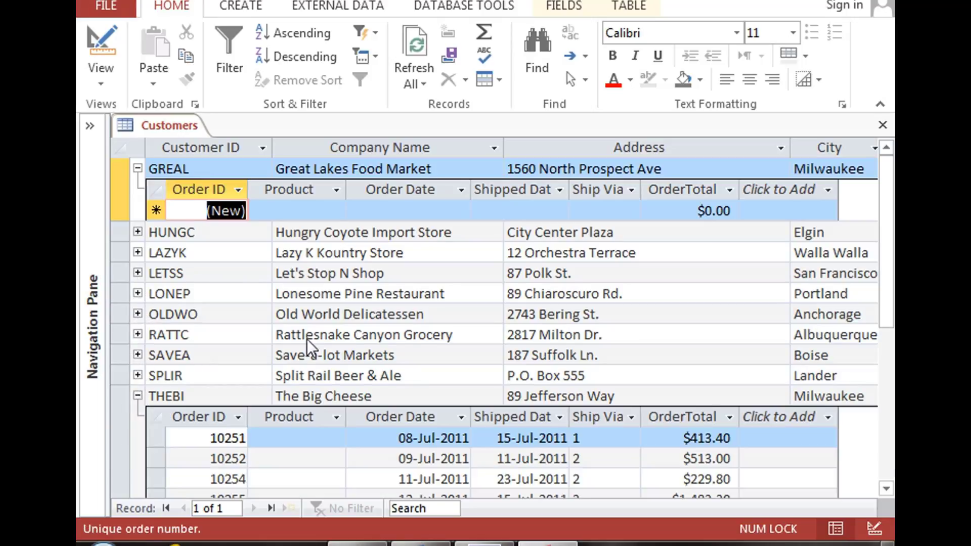
left_click_drag(887, 319, 886, 374)
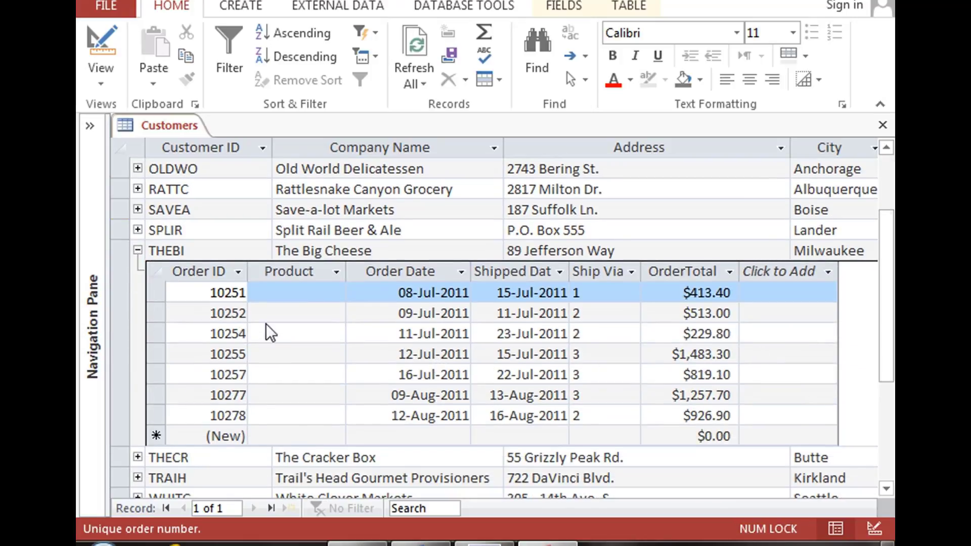
left_click(138, 250)
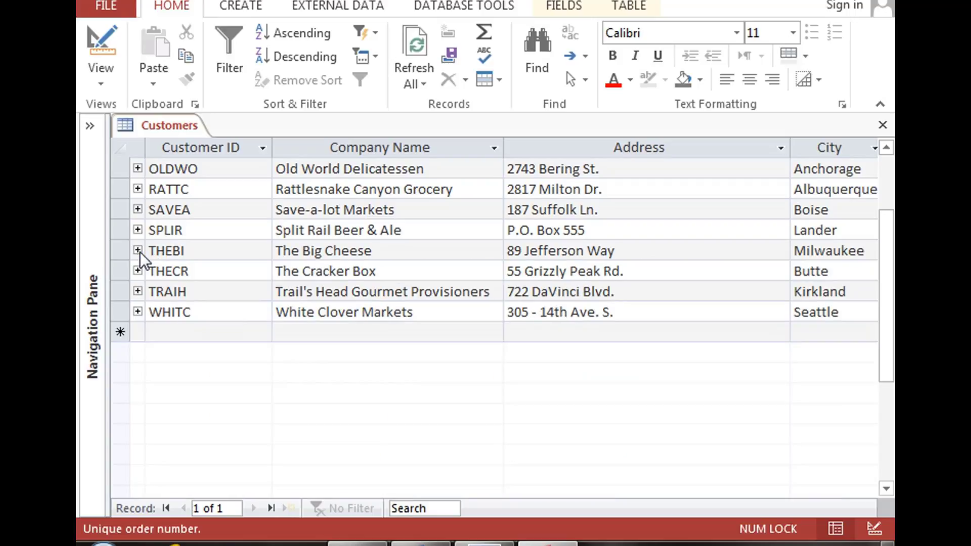
Review the related orders nested under White Clover Markets, including its first order record, and collapse them again
left_click(138, 312)
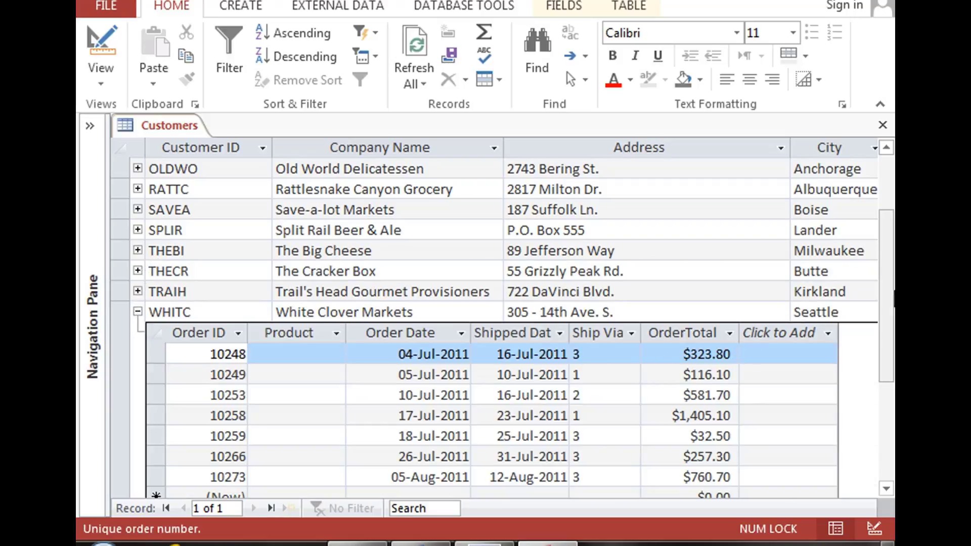
left_click_drag(887, 287, 888, 339)
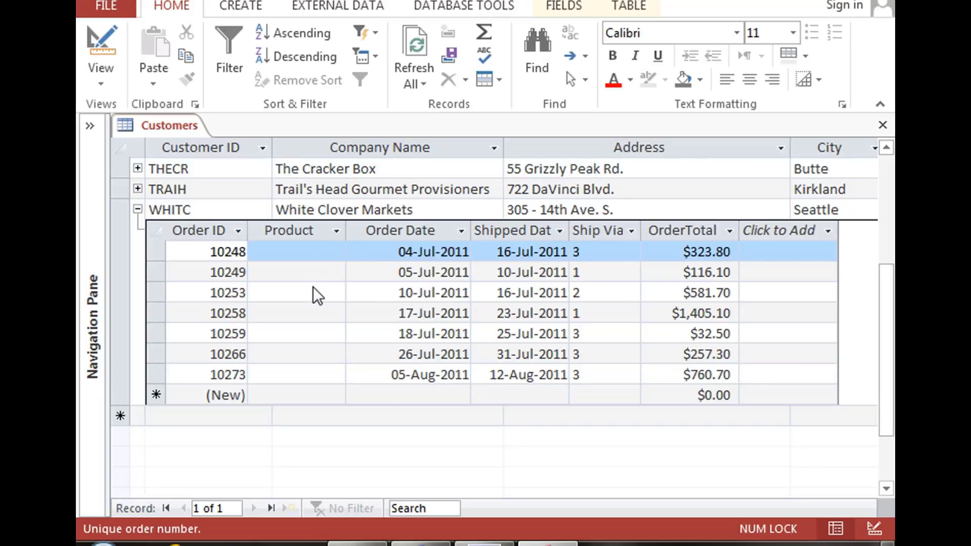
left_click(164, 252)
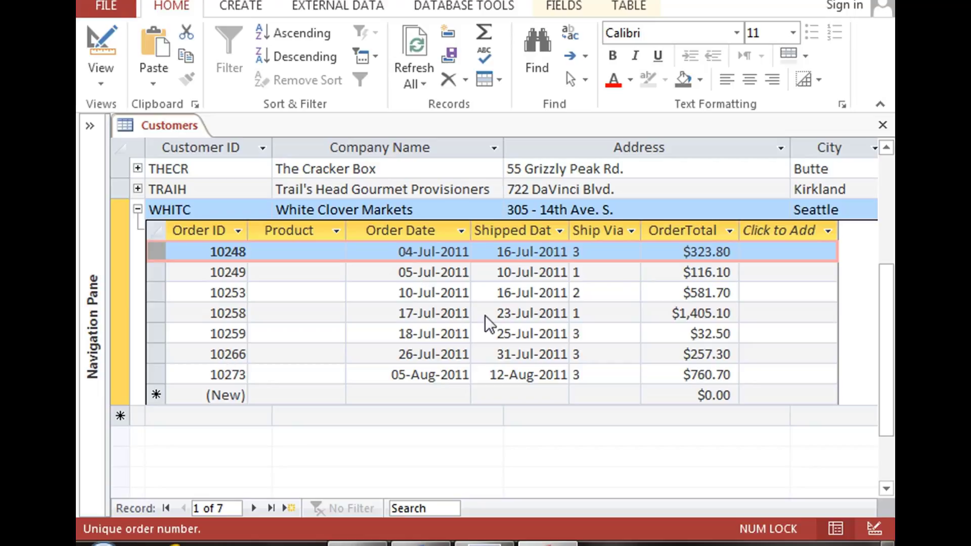
left_click(139, 209)
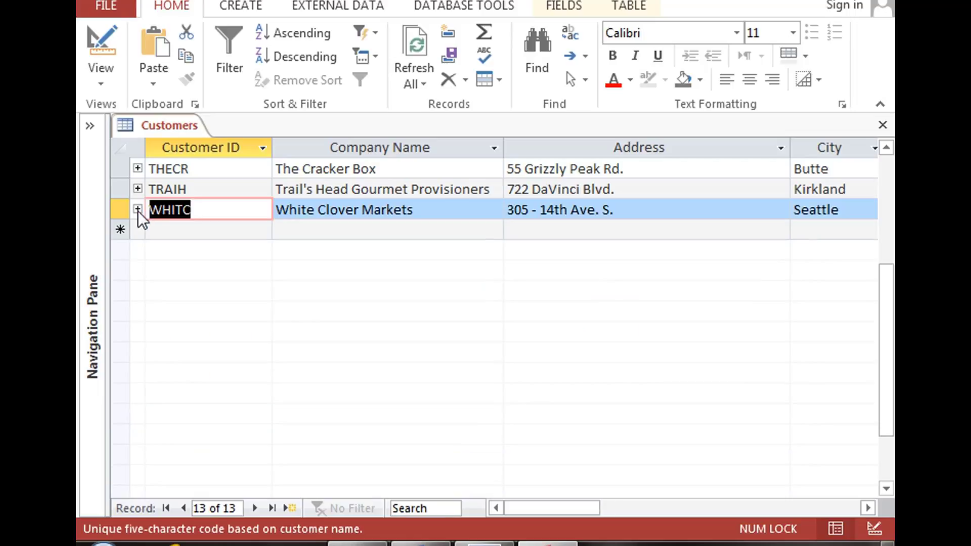
Copy the Customer ID value of White Clover Markets from the Customers table
left_click(205, 214)
right_click(165, 214)
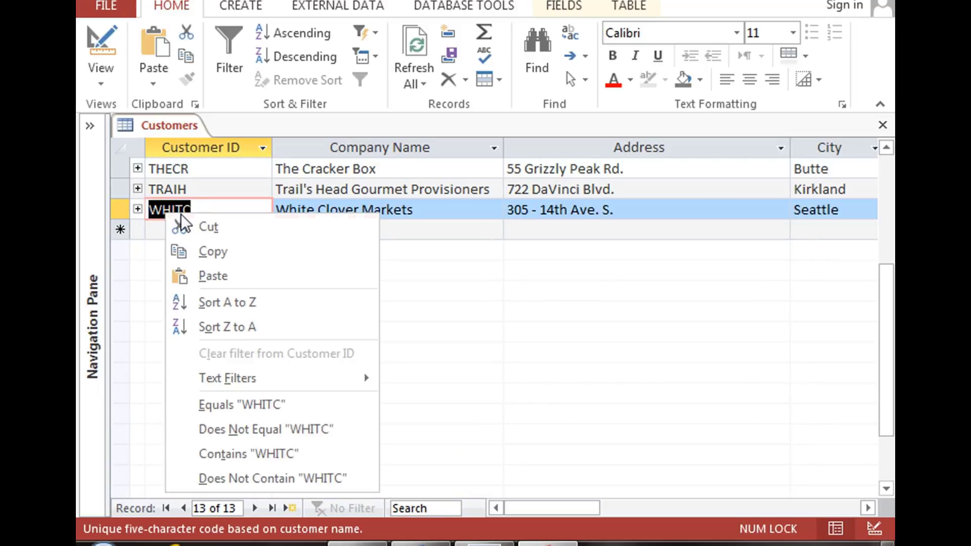
left_click(212, 253)
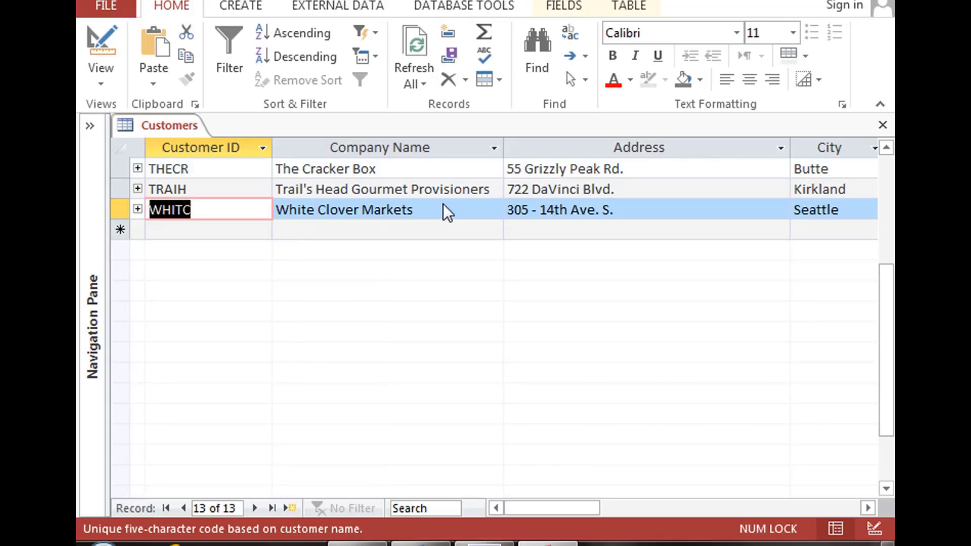
Open the Orders table alongside Customers and collapse the list of database objects again
left_click(86, 147)
double_click(117, 228)
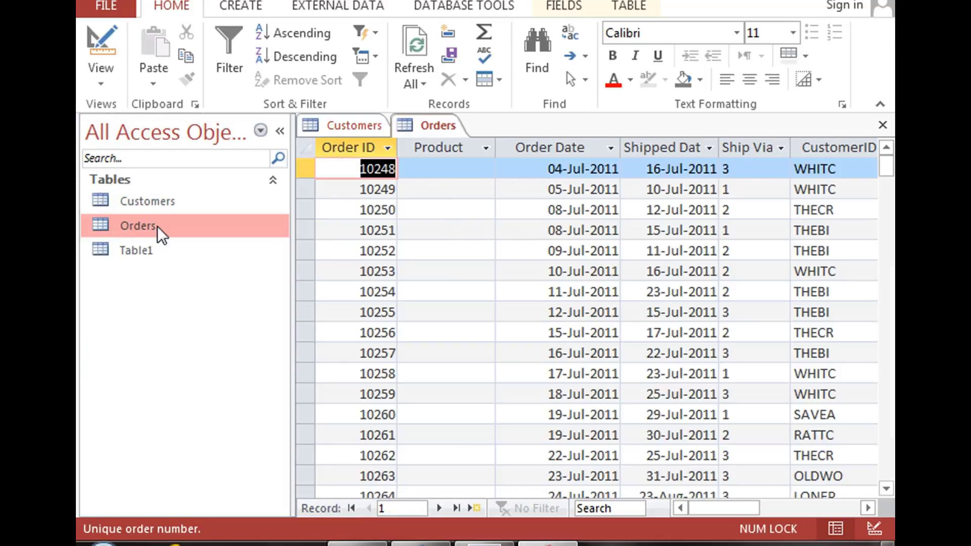
left_click(280, 131)
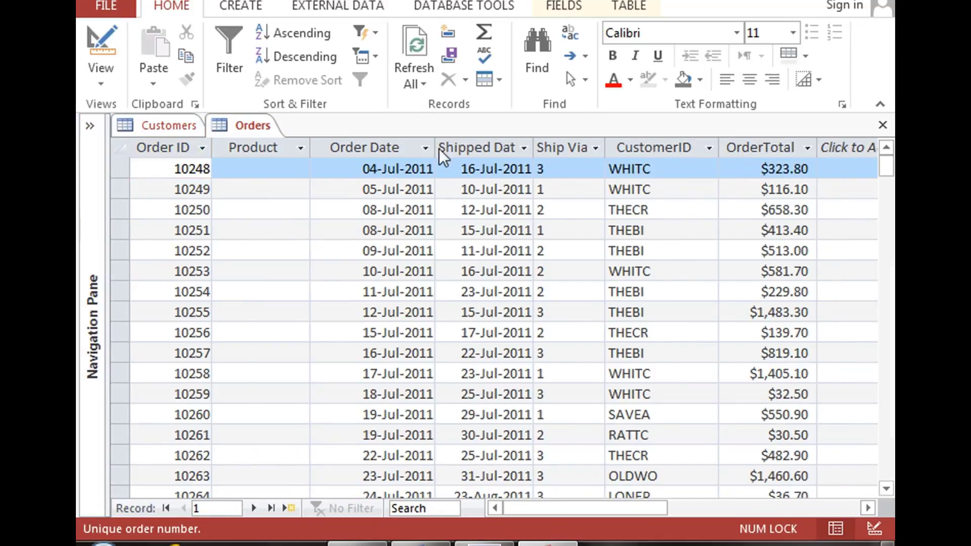
Search the CustomerID field in Orders for White Clover Markets' ID, go through the matching records one by one, and close the search
left_click(634, 147)
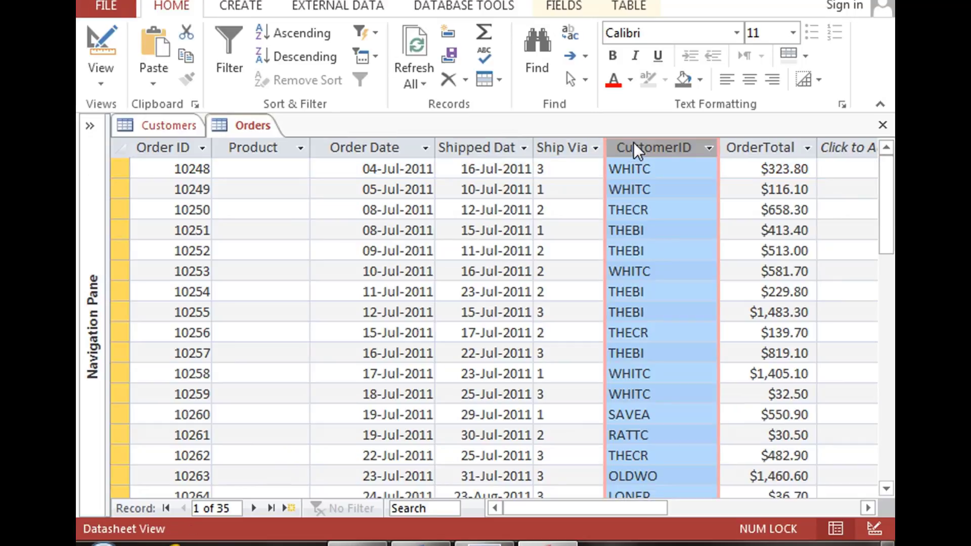
key("ctrl+f")
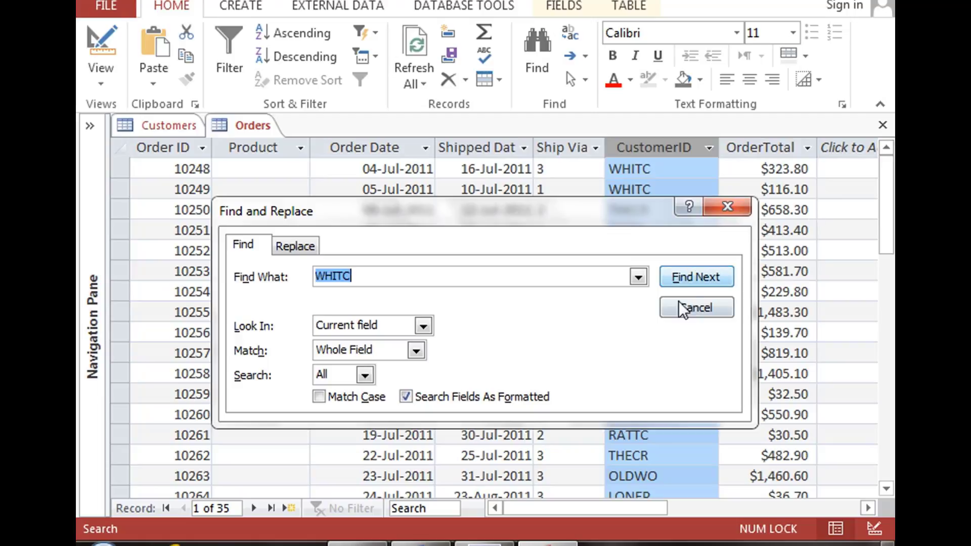
left_click(683, 281)
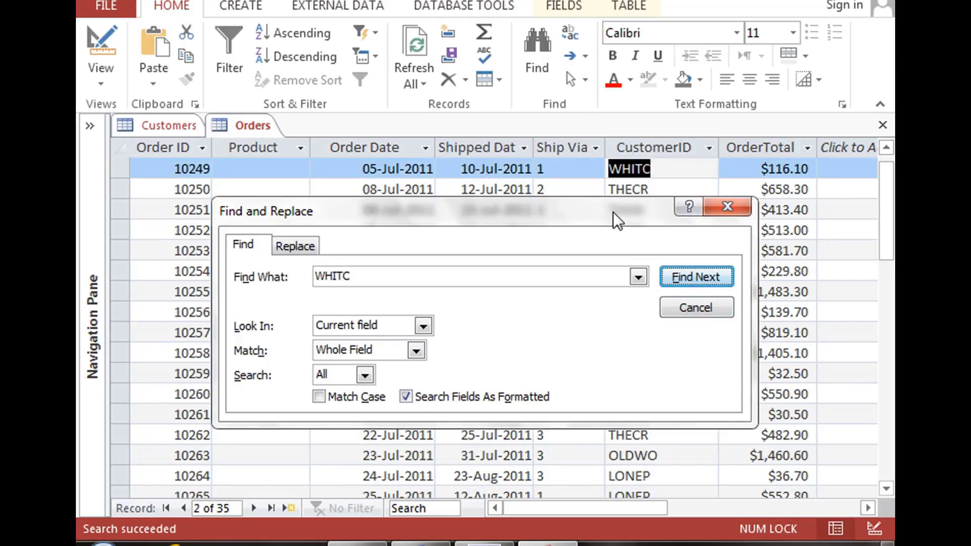
left_click_drag(639, 219, 394, 198)
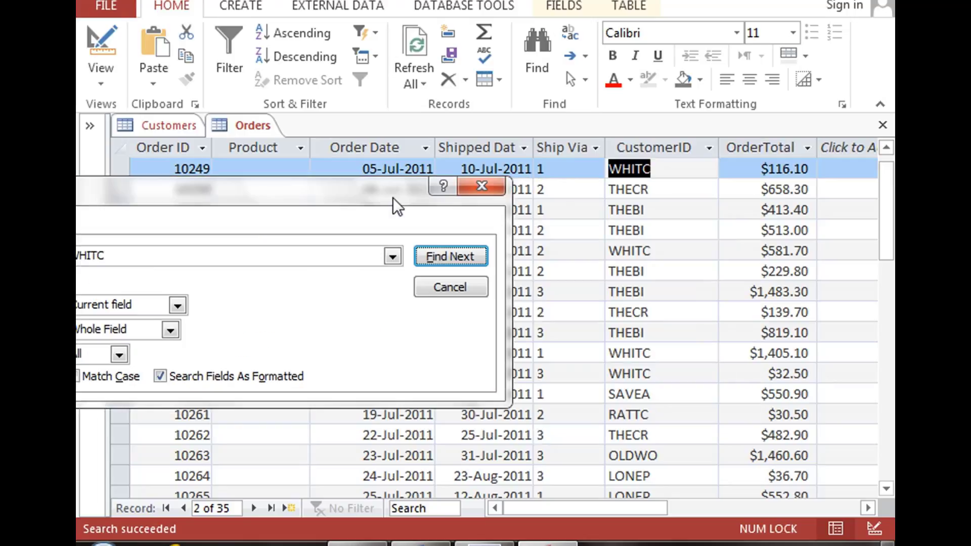
left_click(452, 256)
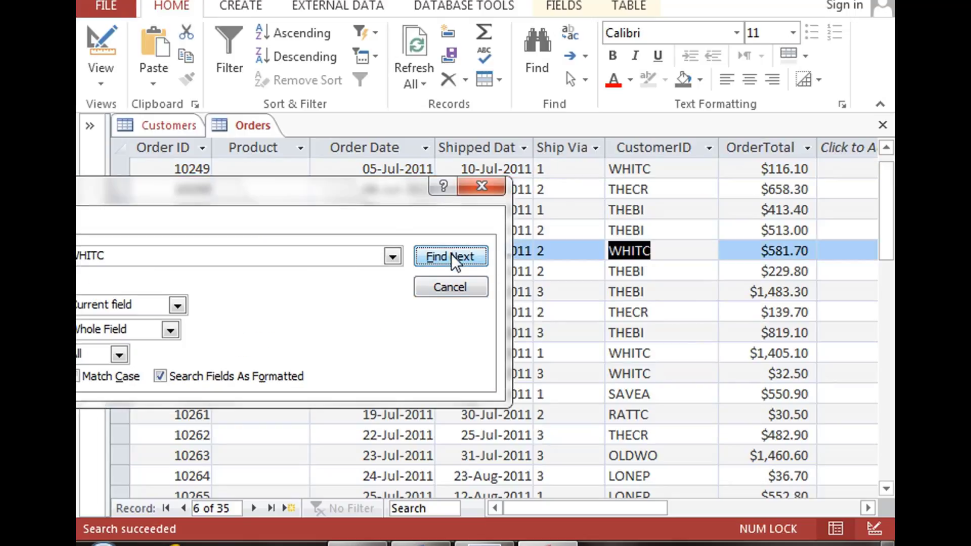
left_click(451, 256)
left_click(452, 256)
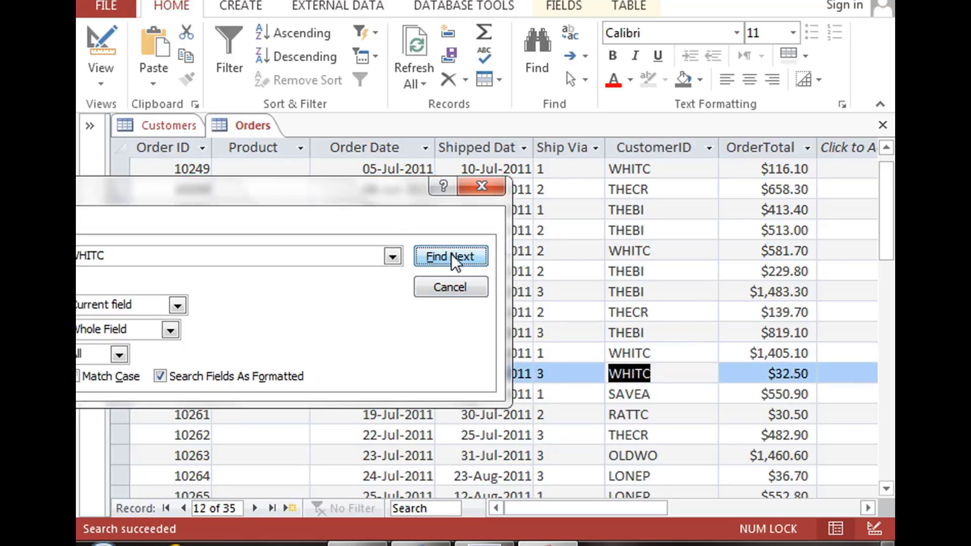
left_click(452, 256)
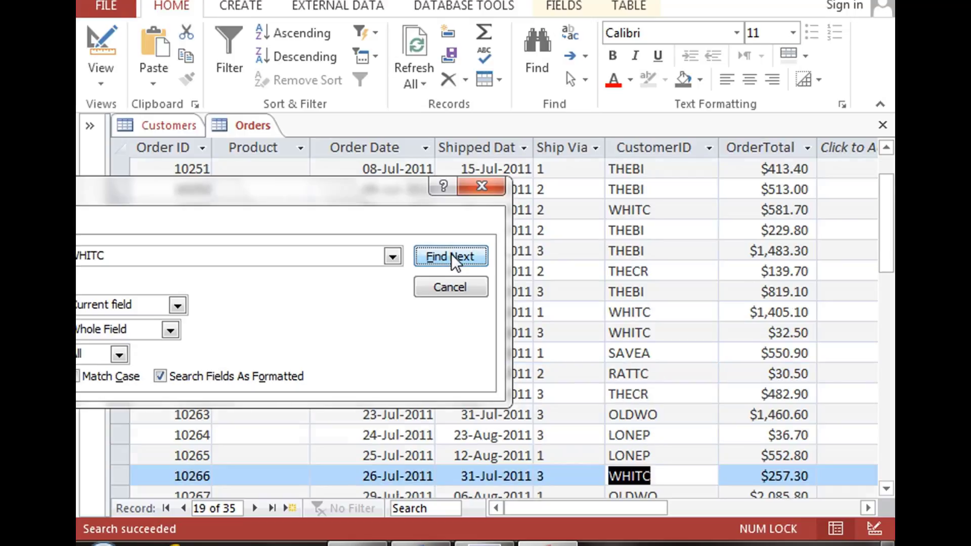
left_click(451, 256)
left_click(452, 255)
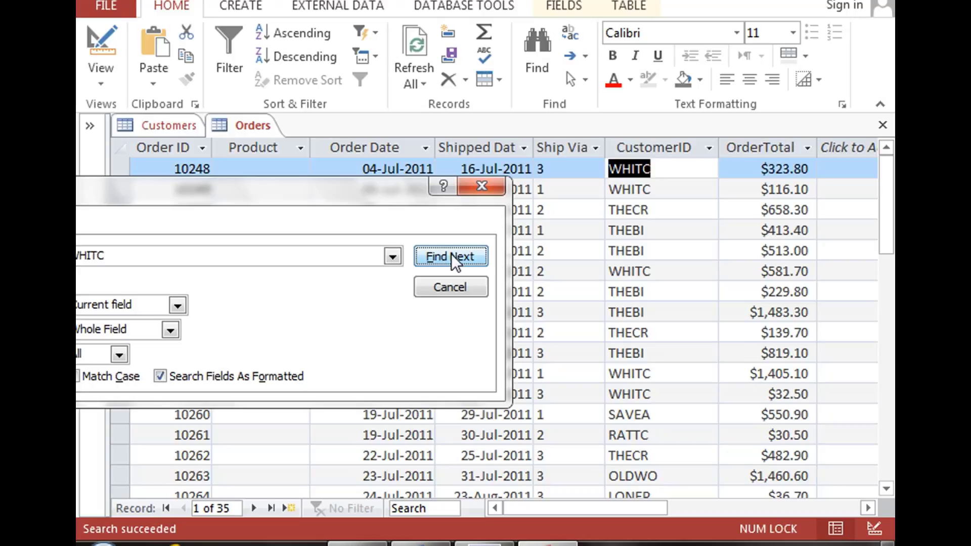
left_click(496, 189)
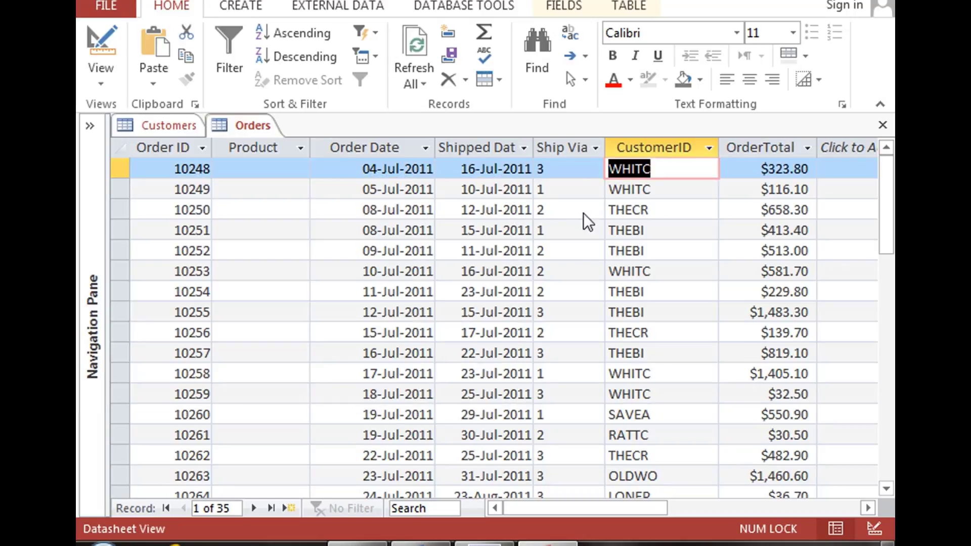